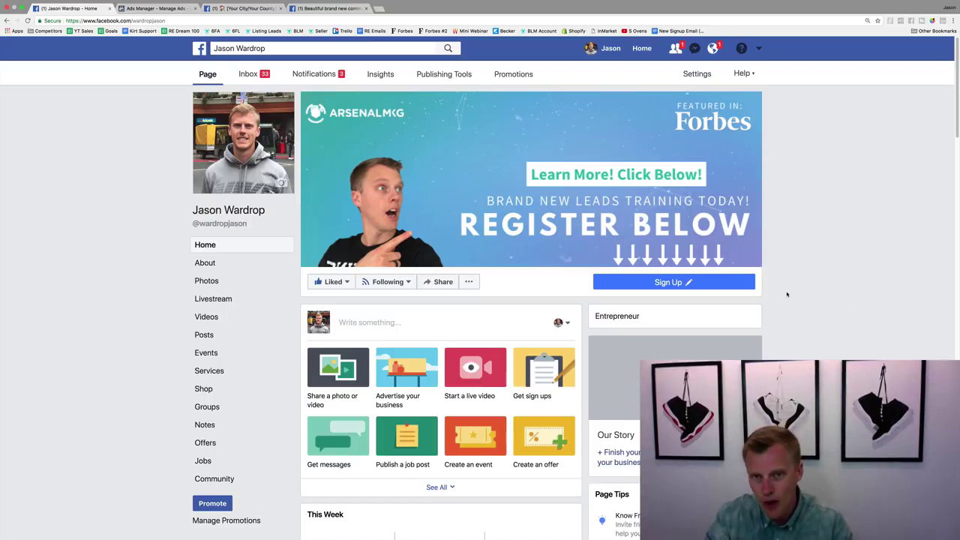
Look through the Facebook page's posts and open the boost settings for the April 12 YouTube link post.
mouse_move(720, 278)
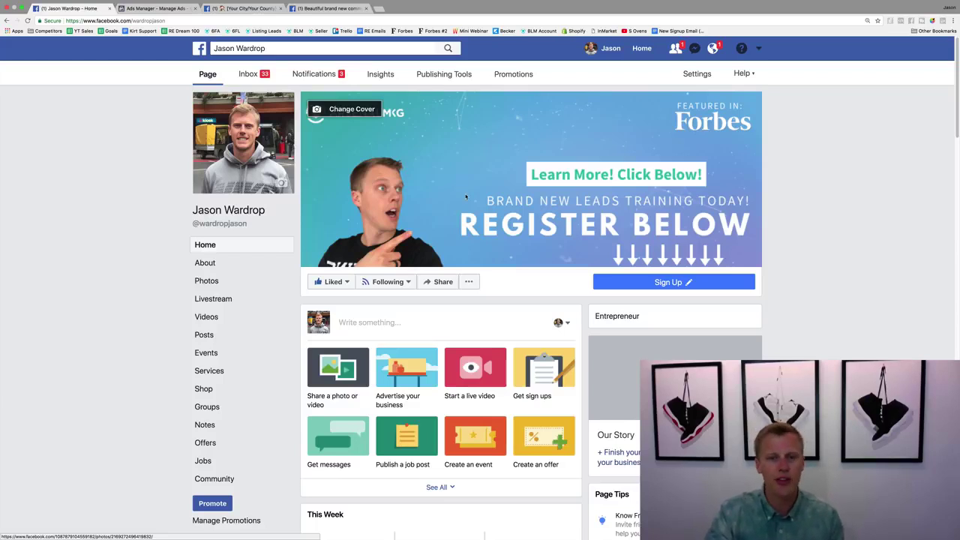
scroll(464, 197, "down", 5)
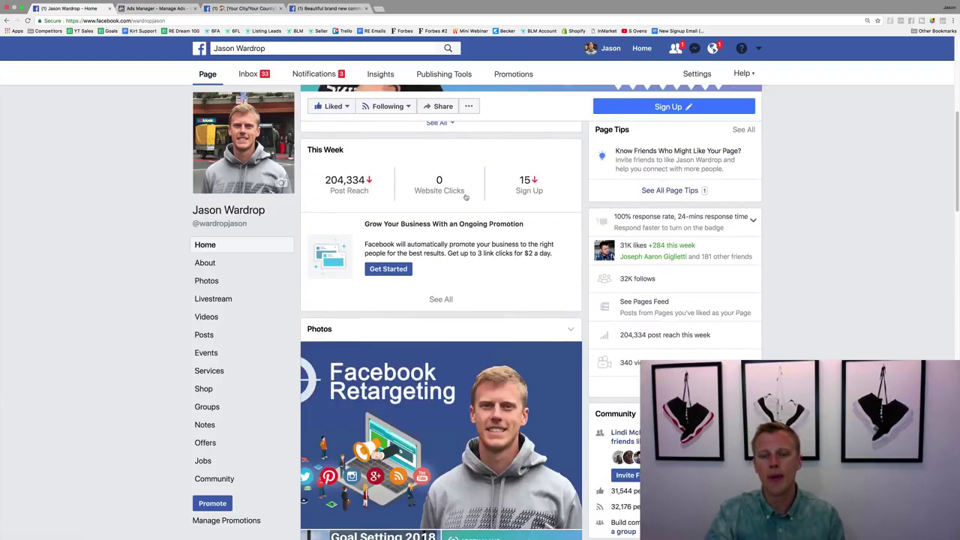
scroll(465, 196, "down", 10)
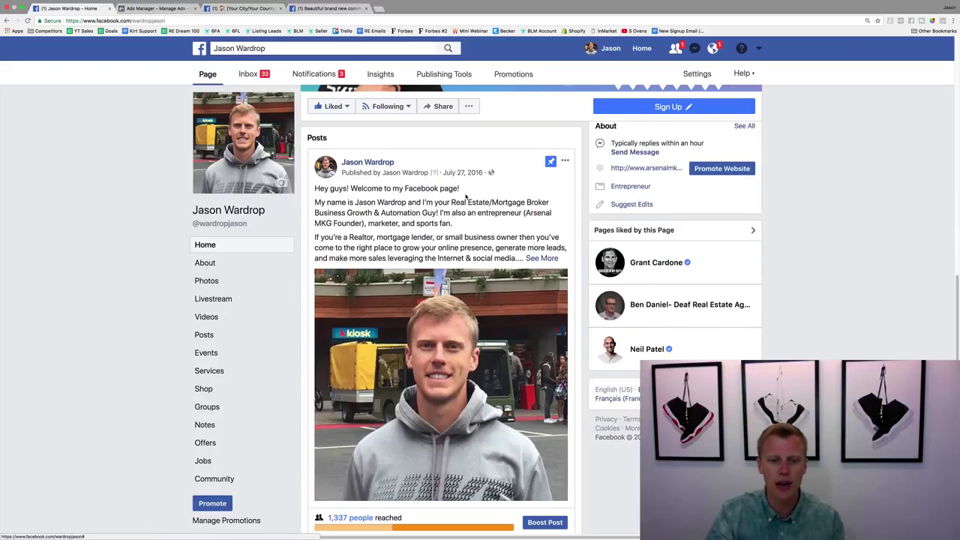
scroll(466, 197, "down", 2)
scroll(477, 237, "up", 2)
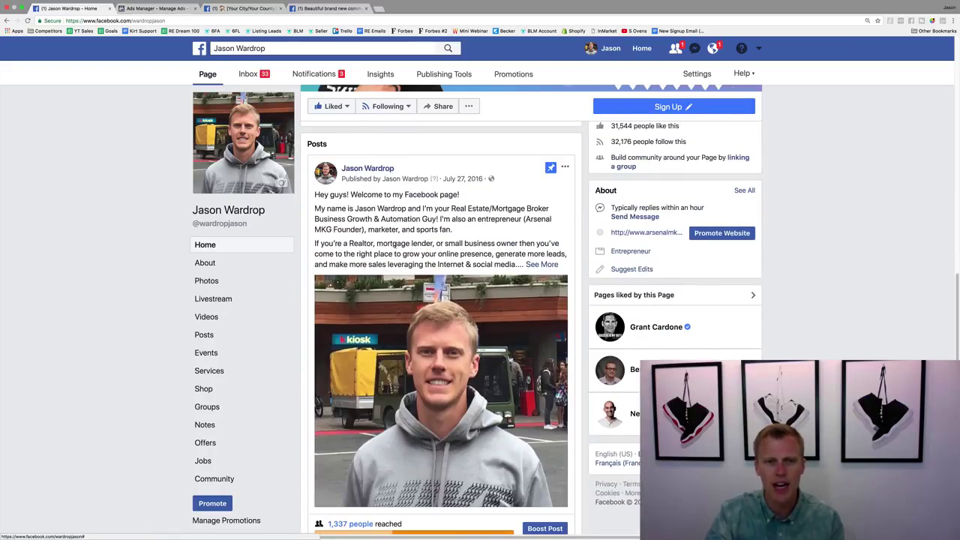
scroll(405, 238, "down", 9)
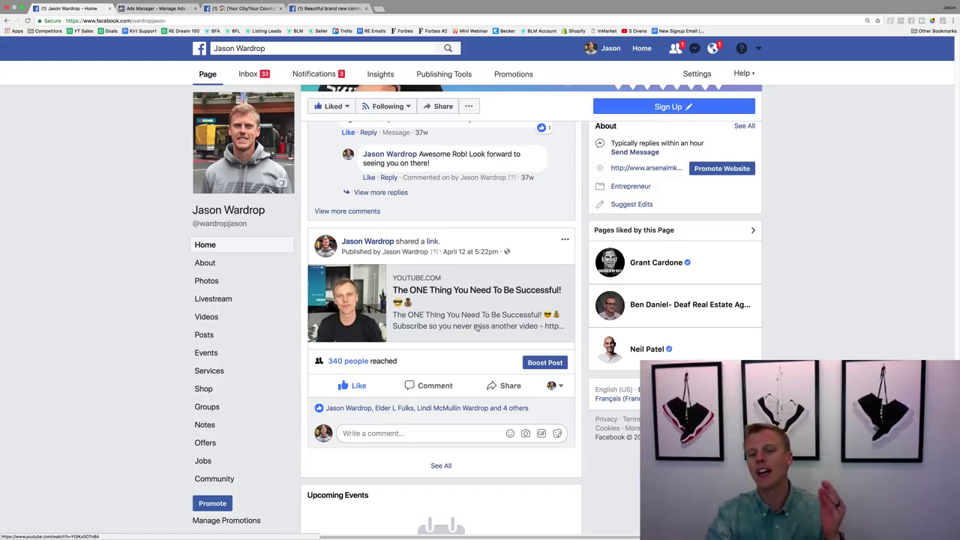
left_click(548, 364)
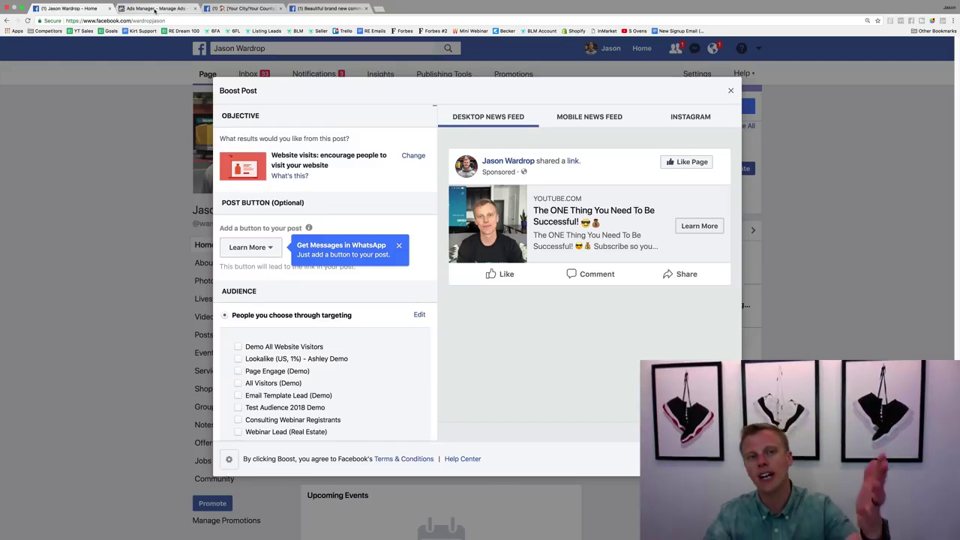
Switch to Ads Manager and start creating a new campaign.
left_click(155, 8)
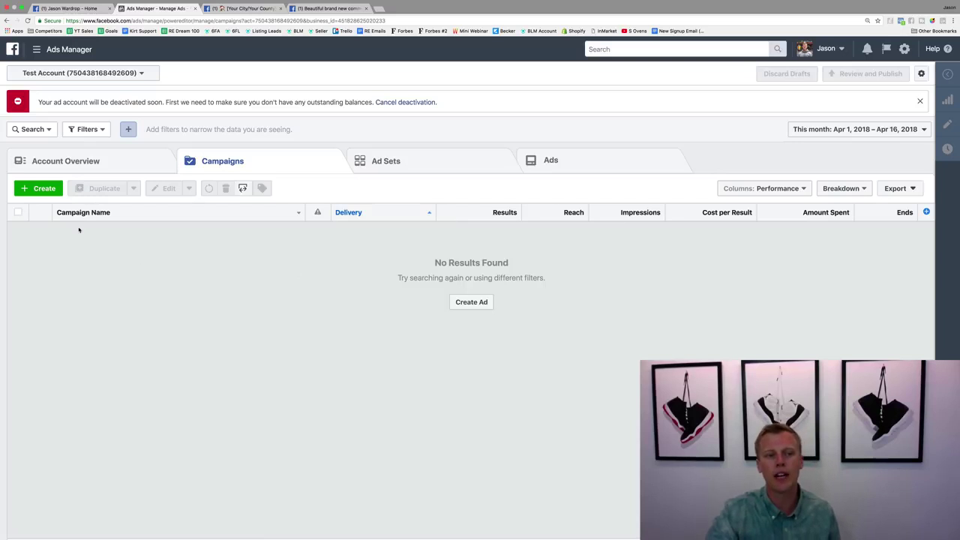
left_click(43, 191)
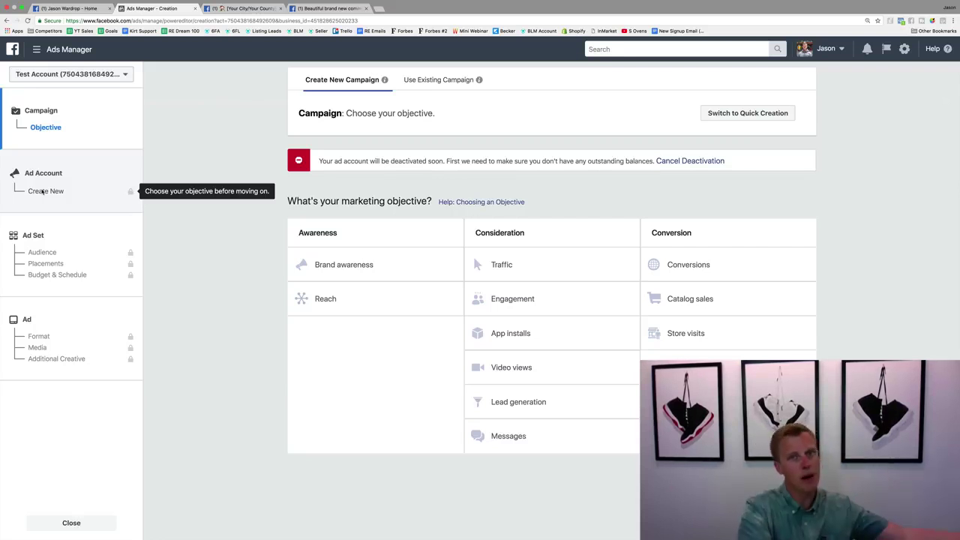
Return to the Facebook page and close the Boost Post dialog without boosting the post.
left_click(68, 8)
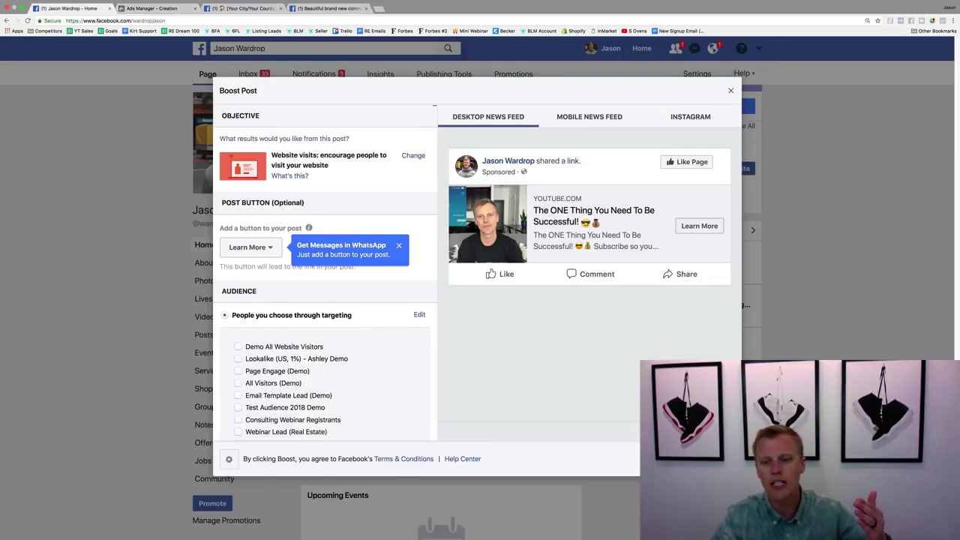
key("Escape")
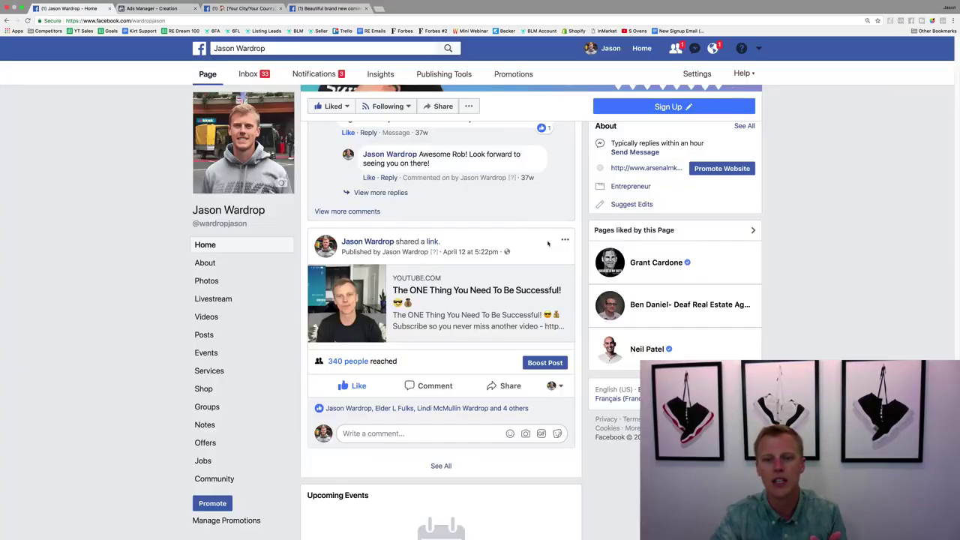
left_click(538, 242)
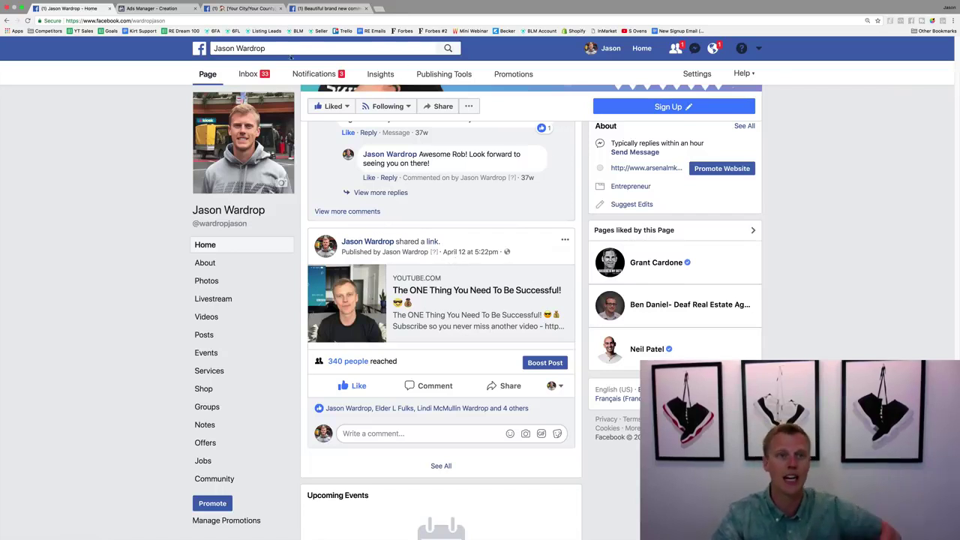
Back in Ads Manager, choose the Traffic objective, name the campaign "Traffic (Demo)" and continue to the ad set.
left_click(156, 9)
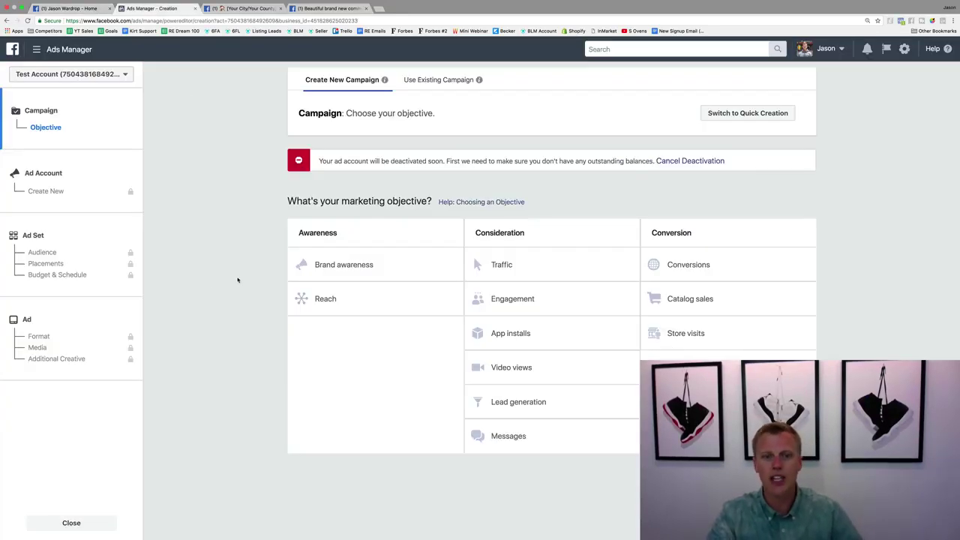
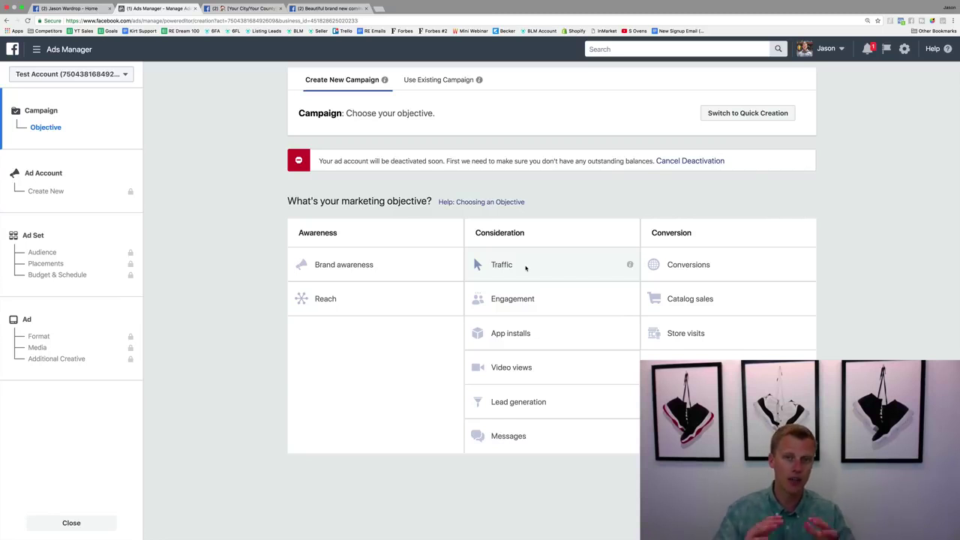
left_click(525, 267)
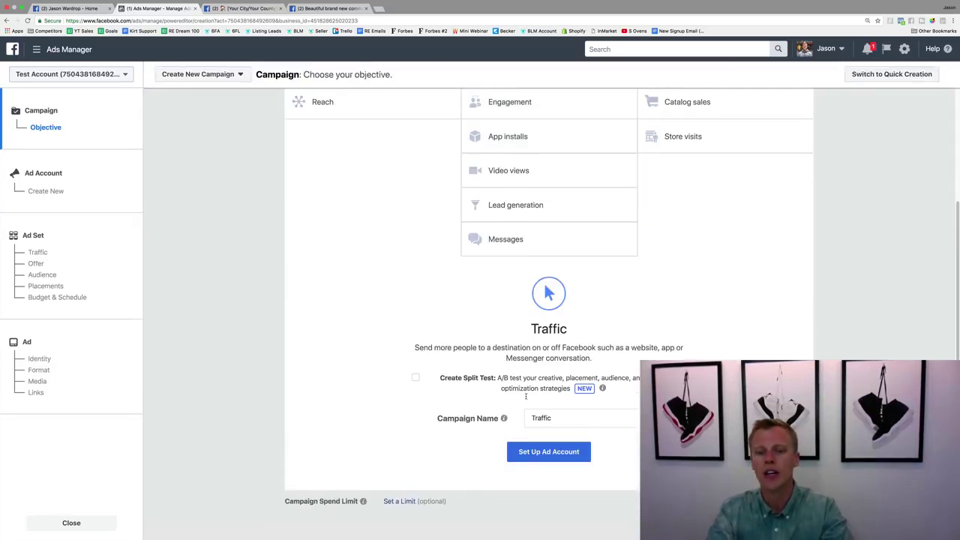
left_click(566, 417)
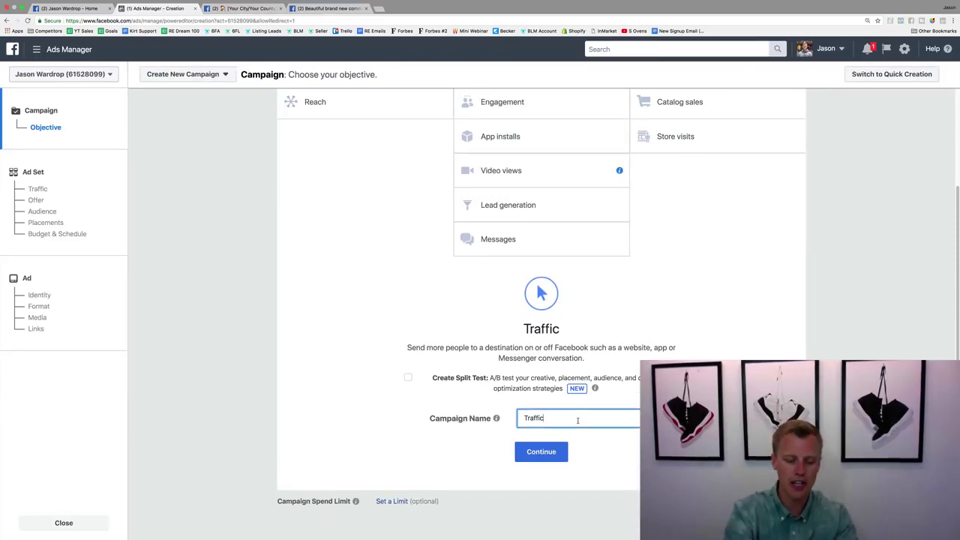
type("(Demo)")
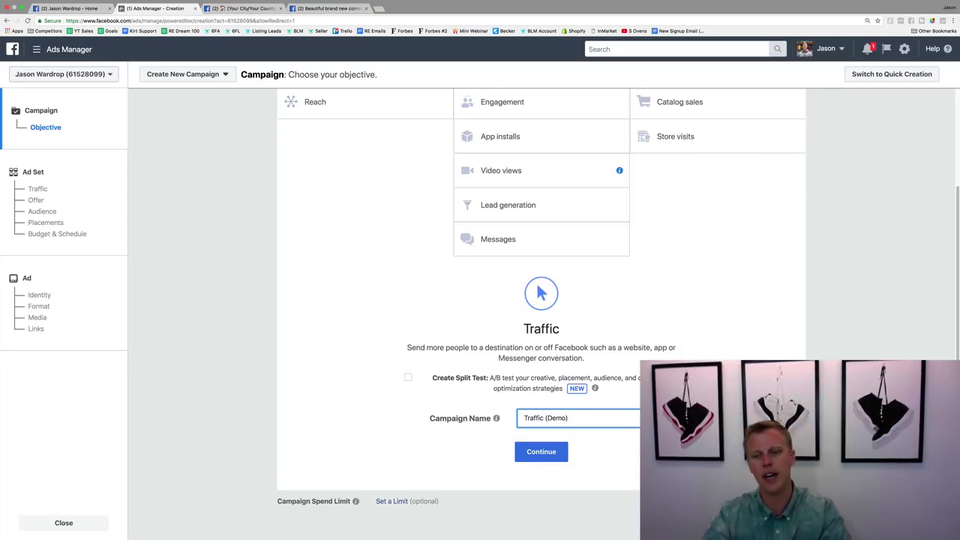
left_click(541, 437)
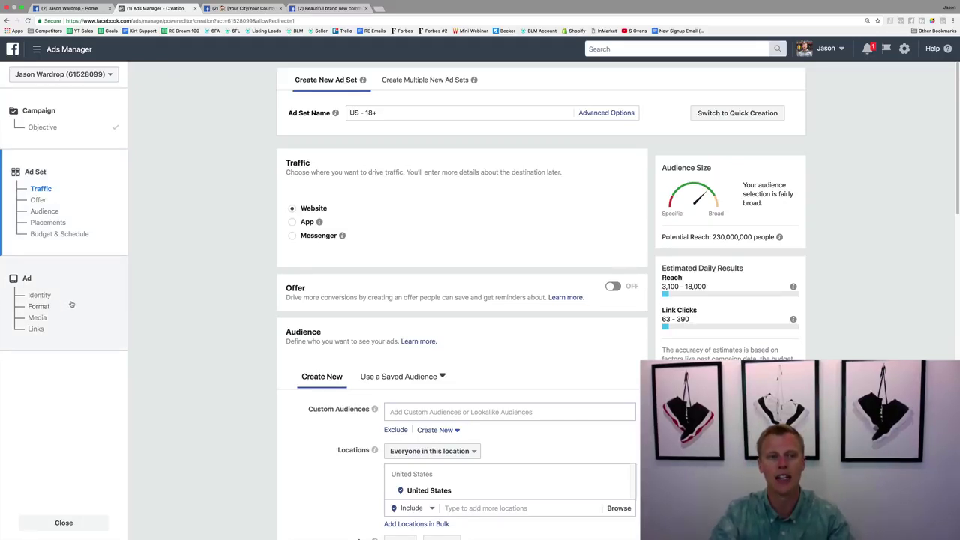
Rename the ad set as "Test (Demo)".
left_click(397, 110)
triple_click(352, 109)
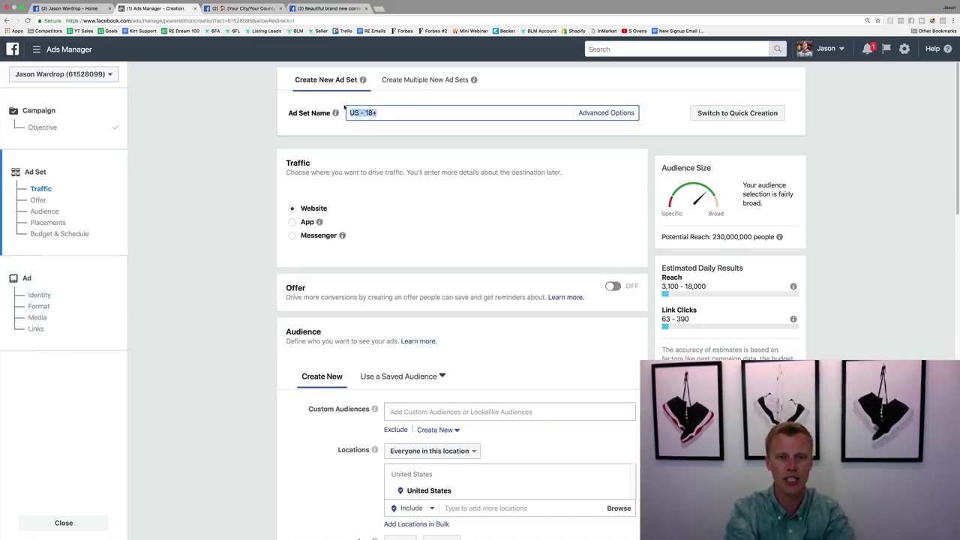
type("Test ")
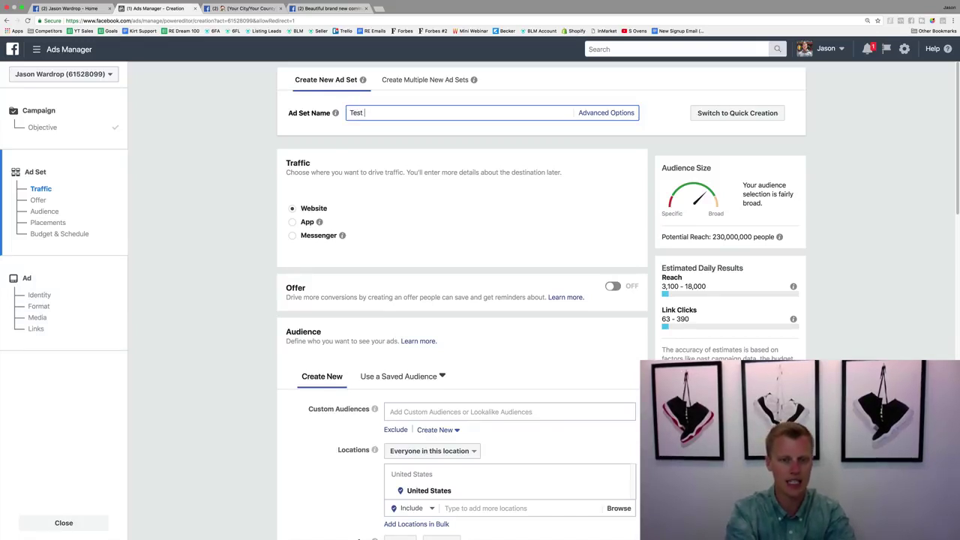
type("(Demo)")
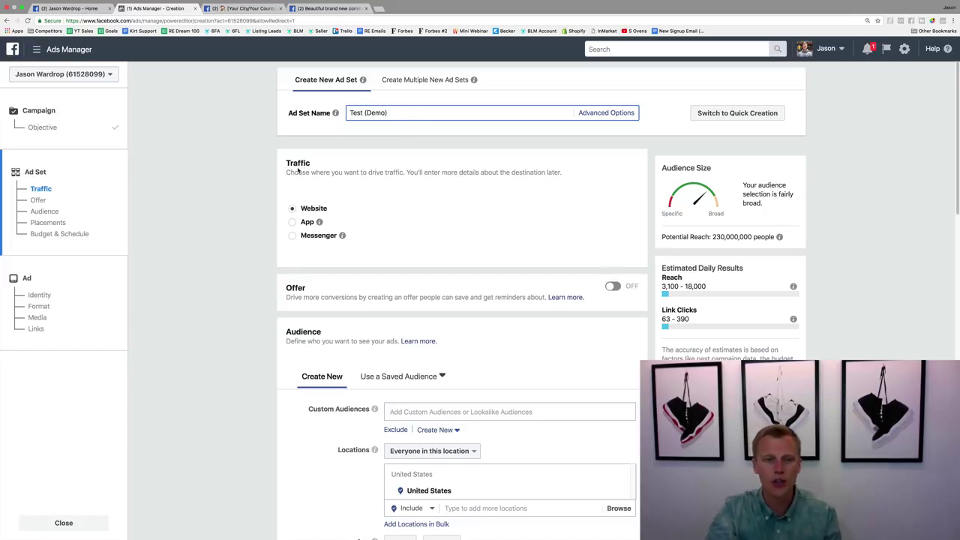
Review the custom and lookalike audiences available in the ad set's Audience section.
scroll(372, 212, "down", 3)
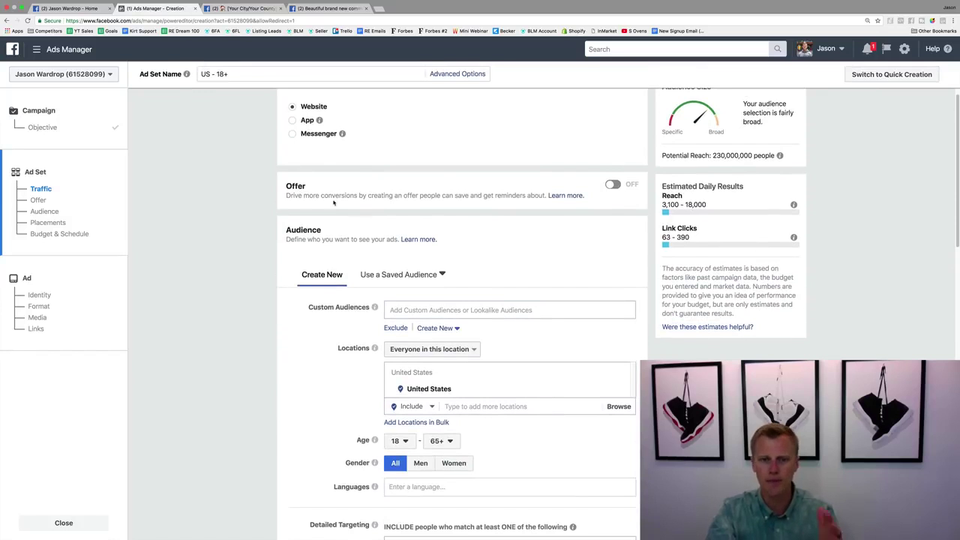
scroll(370, 195, "down", 2)
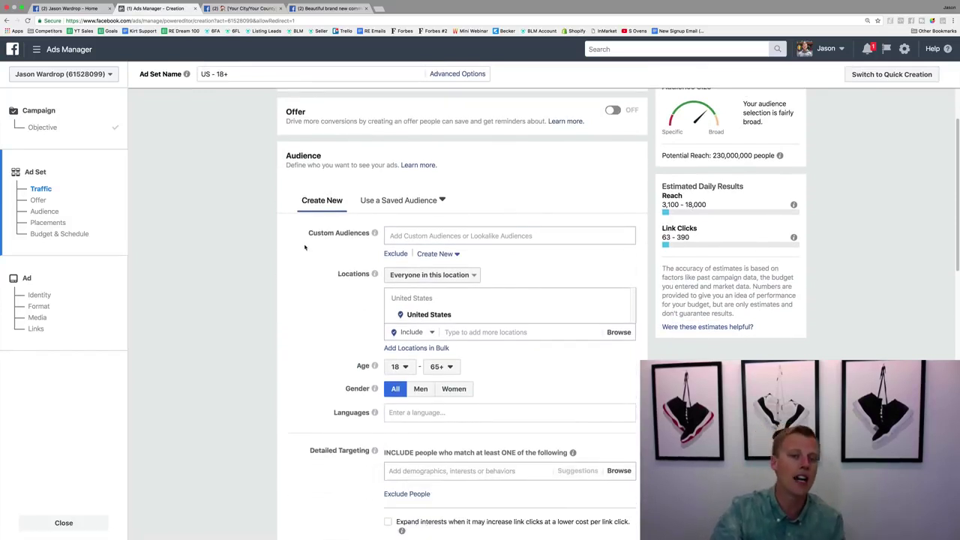
scroll(305, 245, "down", 1)
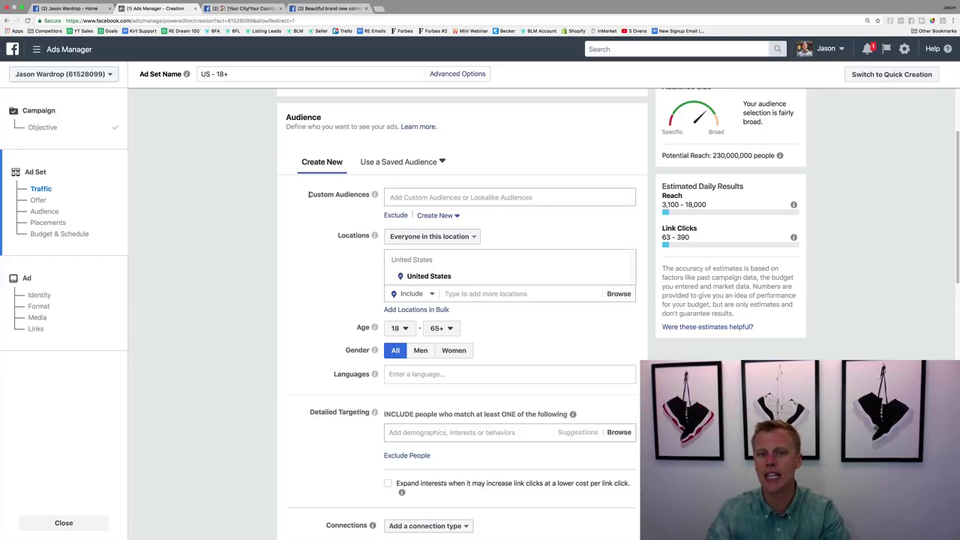
left_click_drag(308, 194, 361, 200)
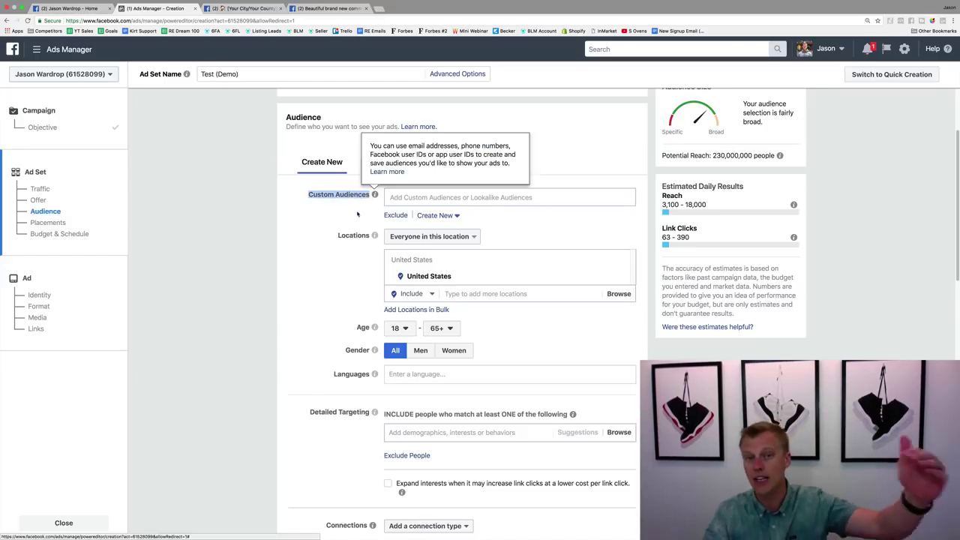
left_click(397, 193)
left_click(398, 195)
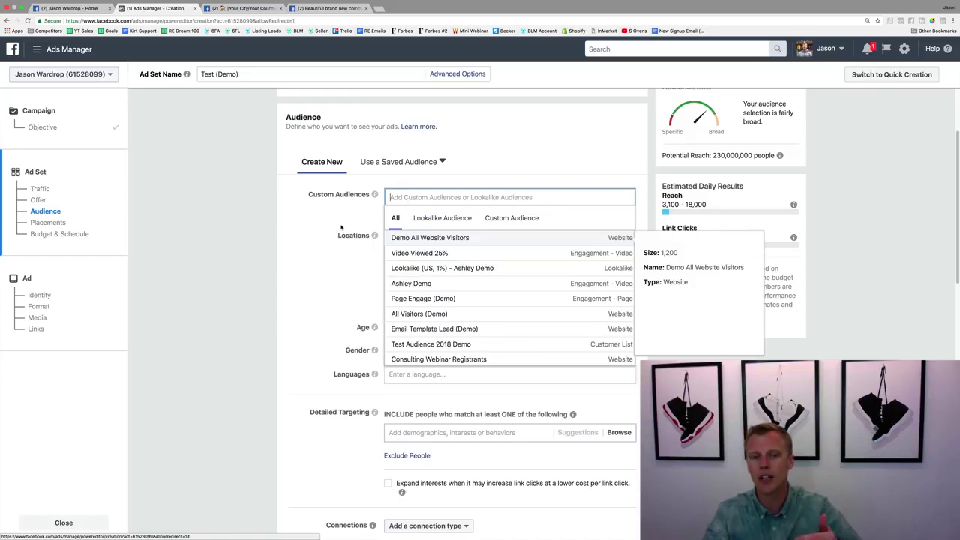
left_click(407, 188)
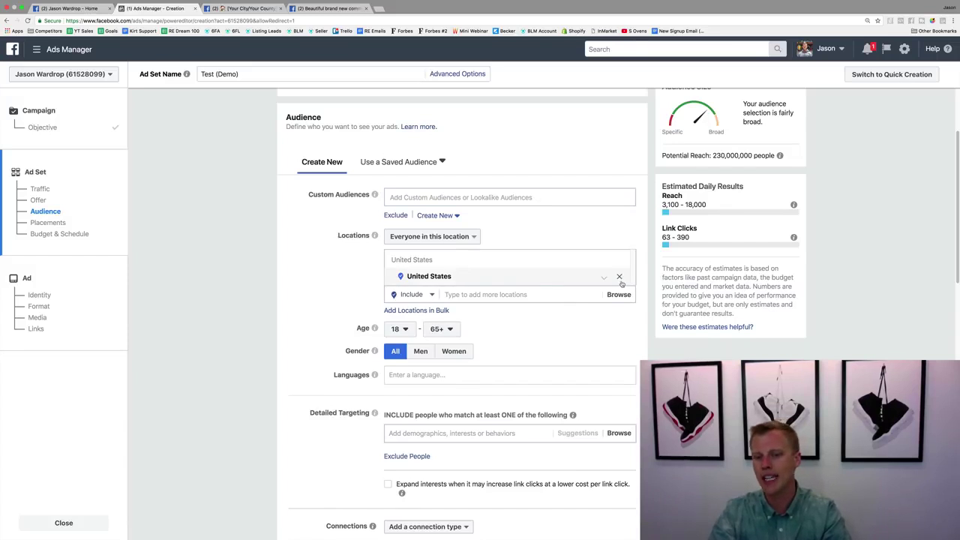
Replace United States with Dallas, Texas as the targeted location and set its radius to 10 miles.
left_click(620, 279)
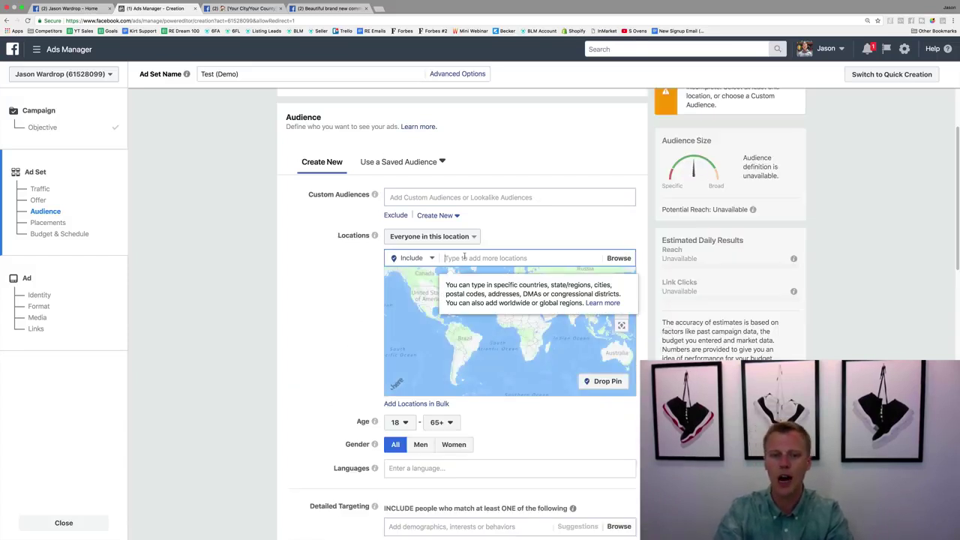
type("Dallas Texas")
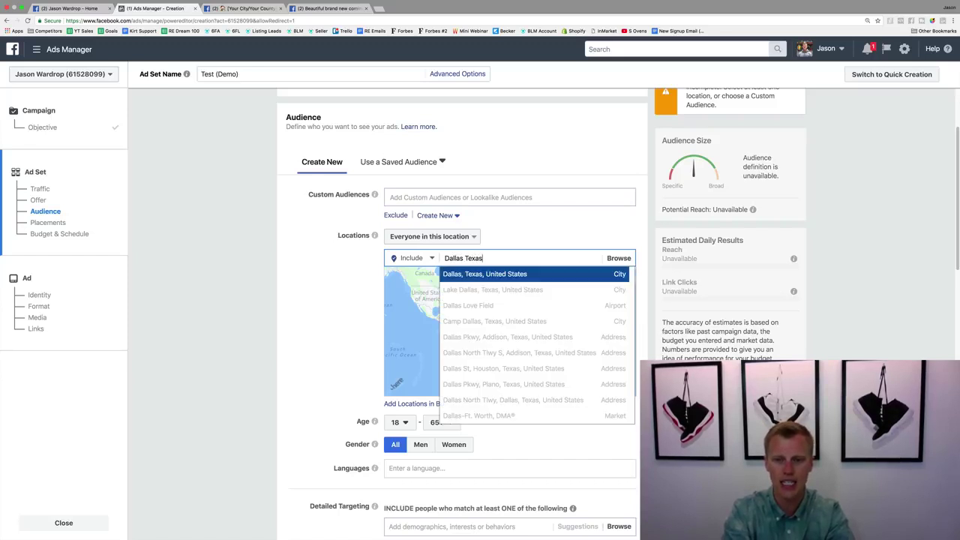
key("Return")
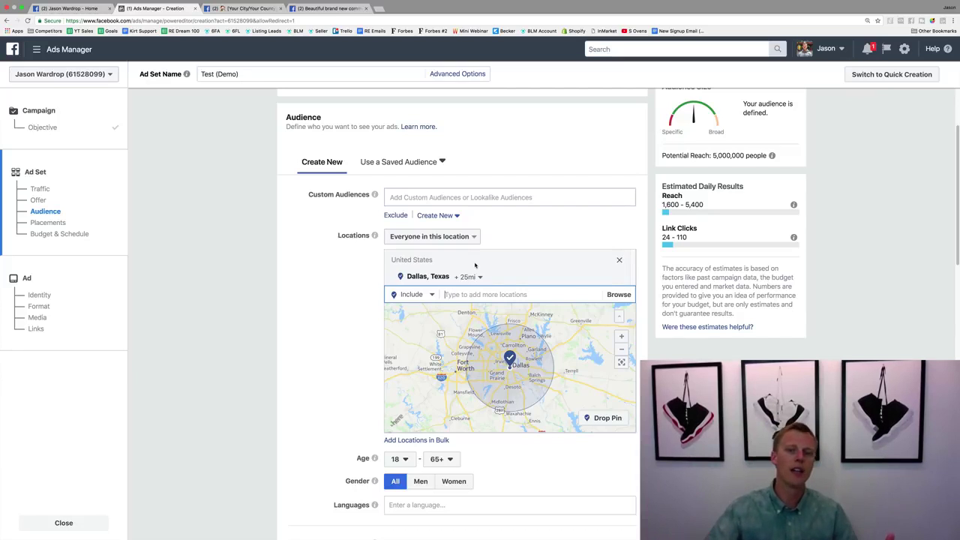
left_click(479, 278)
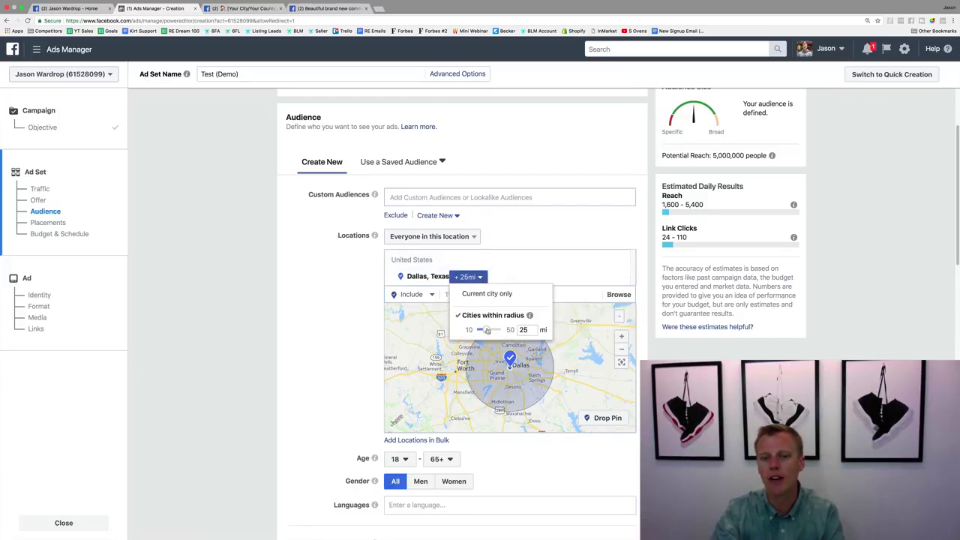
left_click_drag(487, 330, 461, 329)
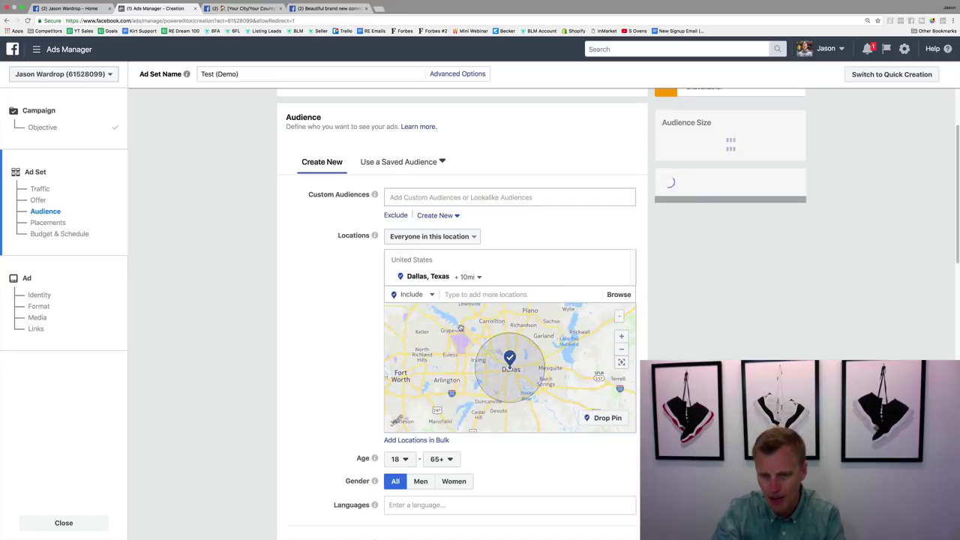
Limit the Dallas, Texas targeting to the current city only, keeping "Everyone in this location" selected.
left_click(467, 276)
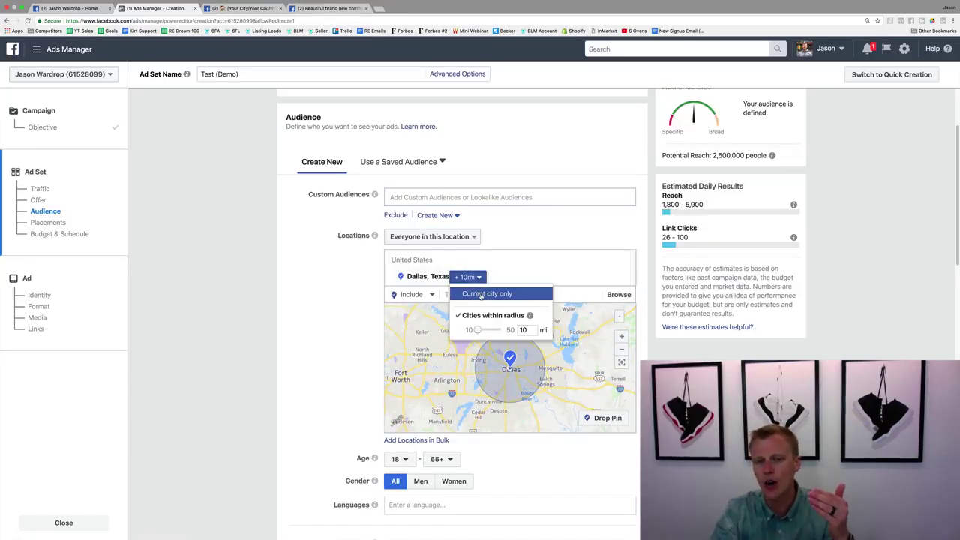
left_click(480, 294)
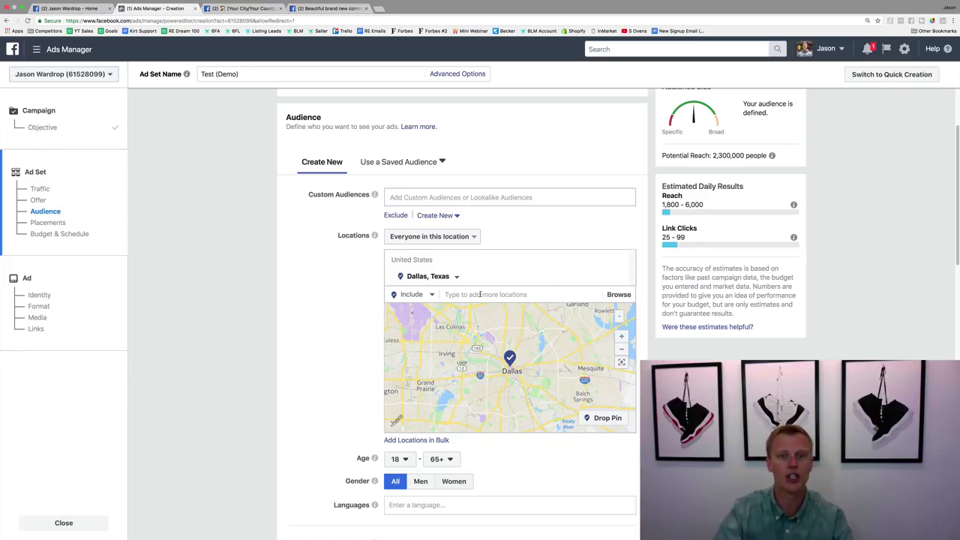
left_click(459, 237)
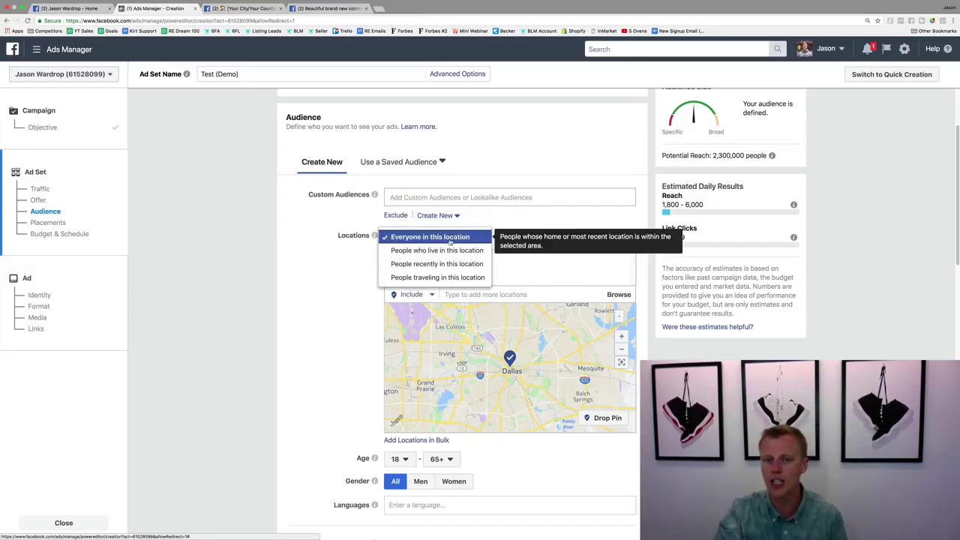
left_click(450, 238)
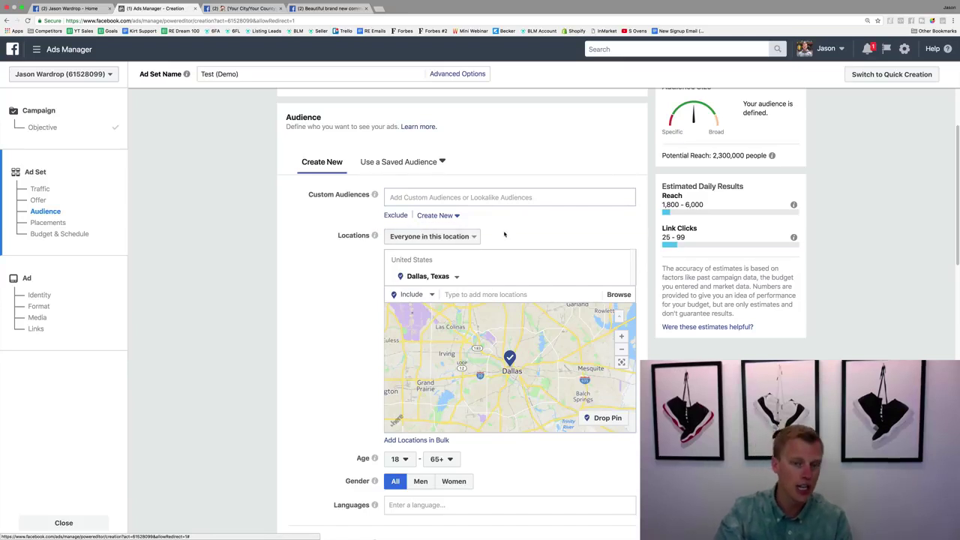
Limit the Dallas, Texas targeting to "People who live in this location".
left_click(461, 237)
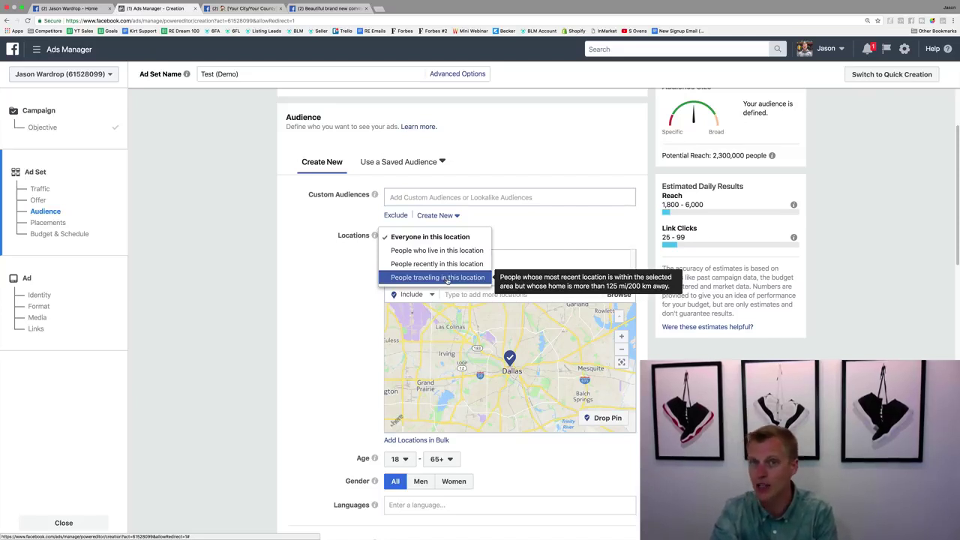
left_click(433, 250)
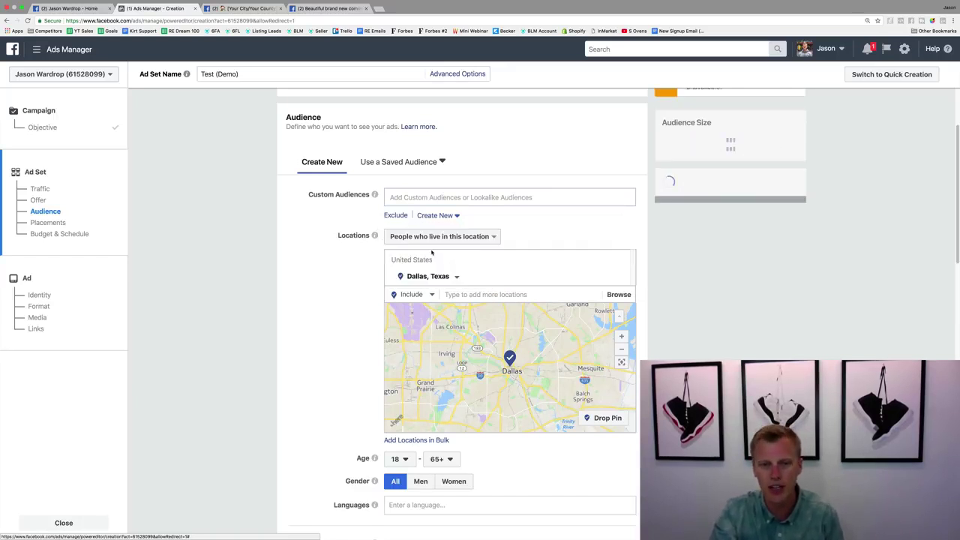
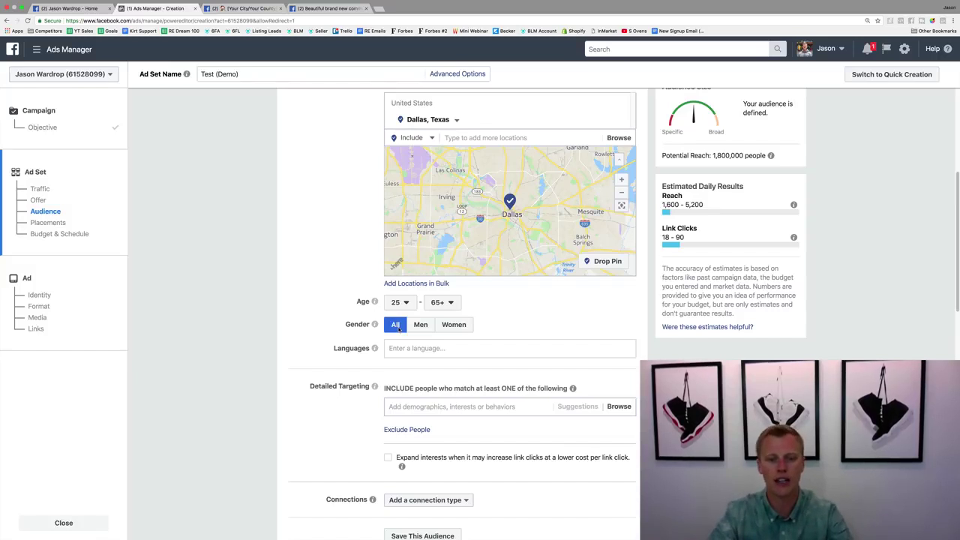
Add English (US) to the audience's languages and remove it again.
left_click(411, 349)
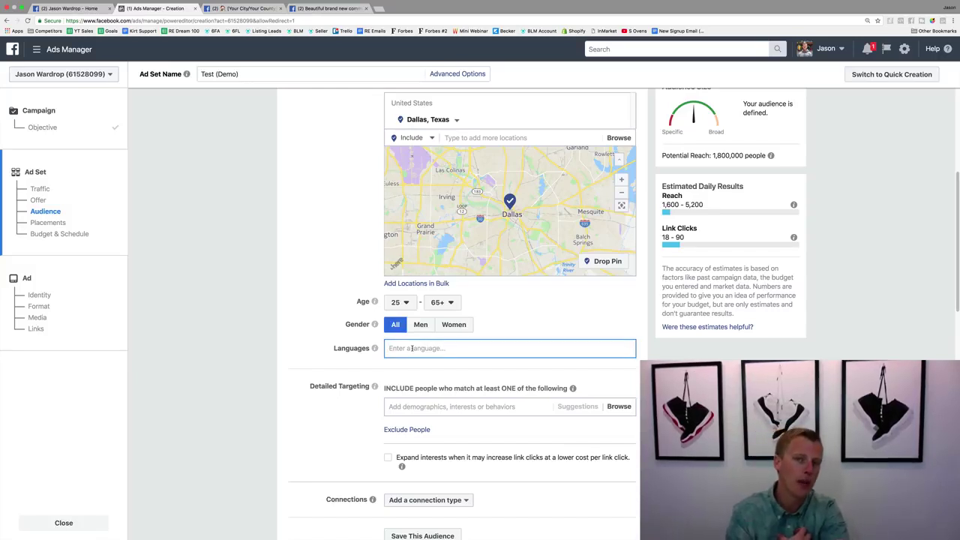
type("eng")
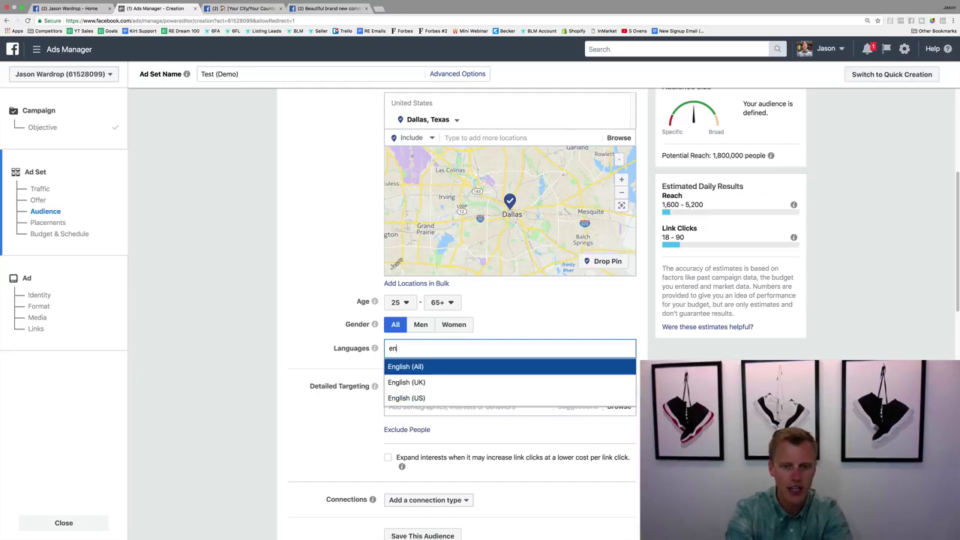
key("Down")
key("Down")
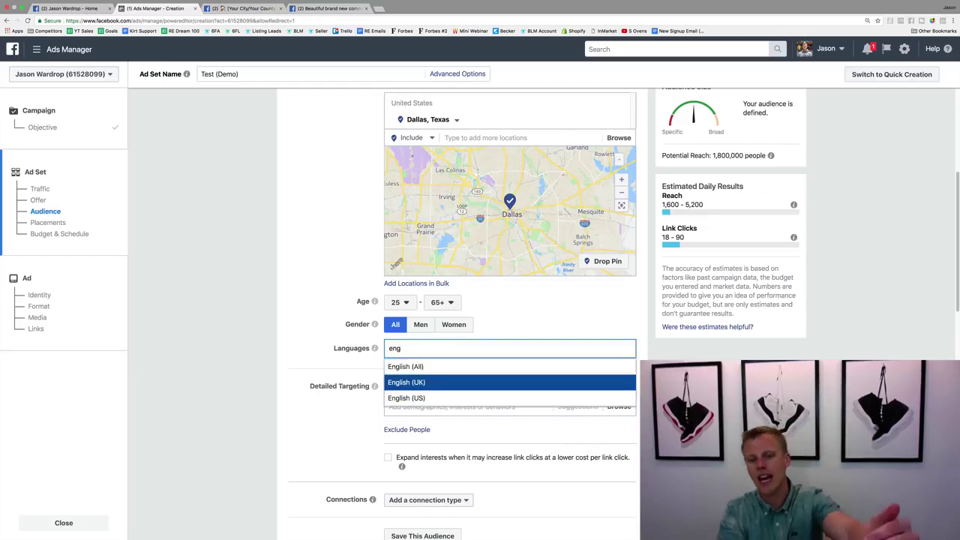
key("Return")
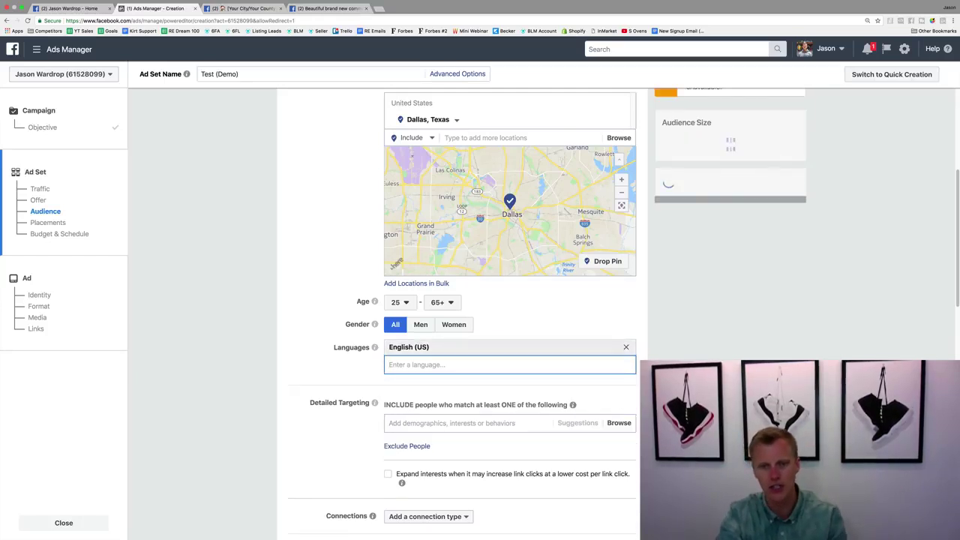
left_click(626, 346)
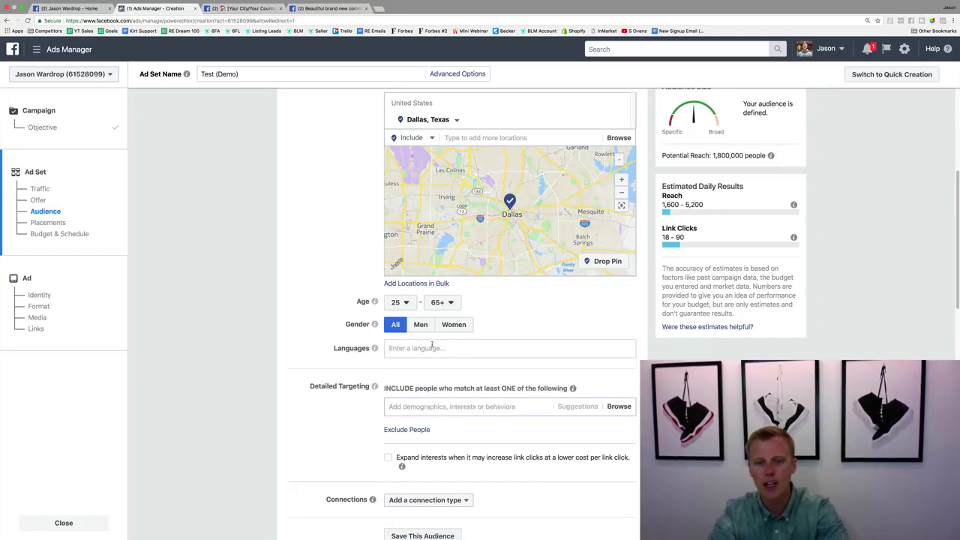
Try Spanish as the audience's language to check the potential reach, and remove it again.
type("span")
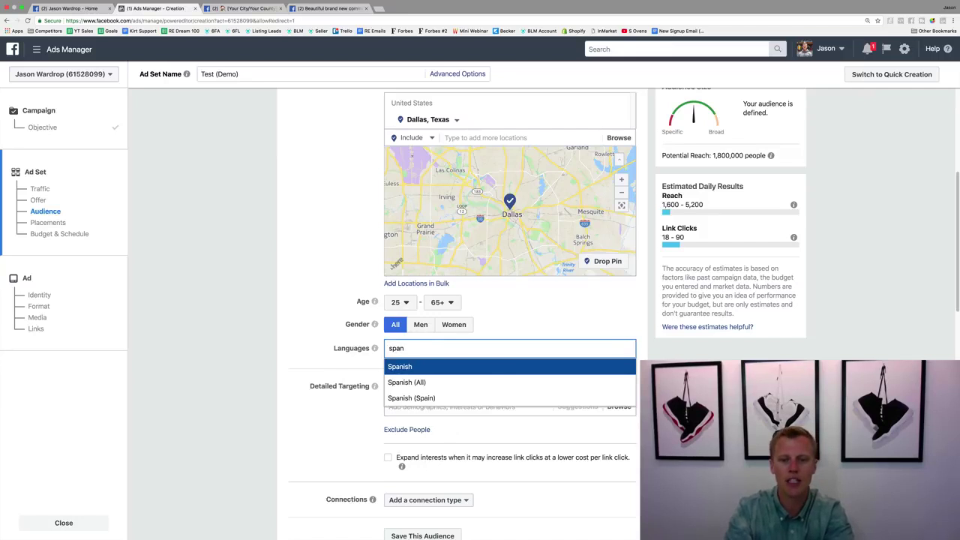
key("Return")
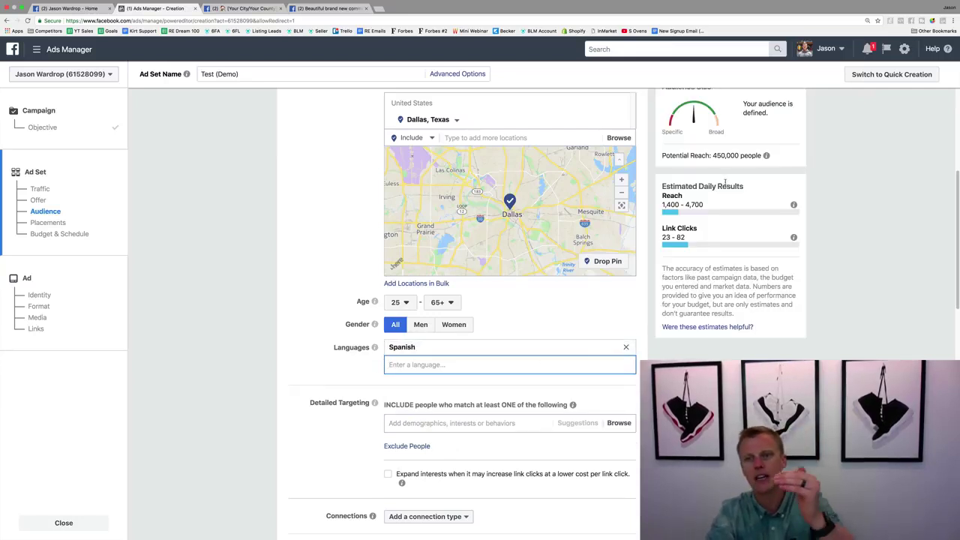
left_click_drag(713, 155, 725, 155)
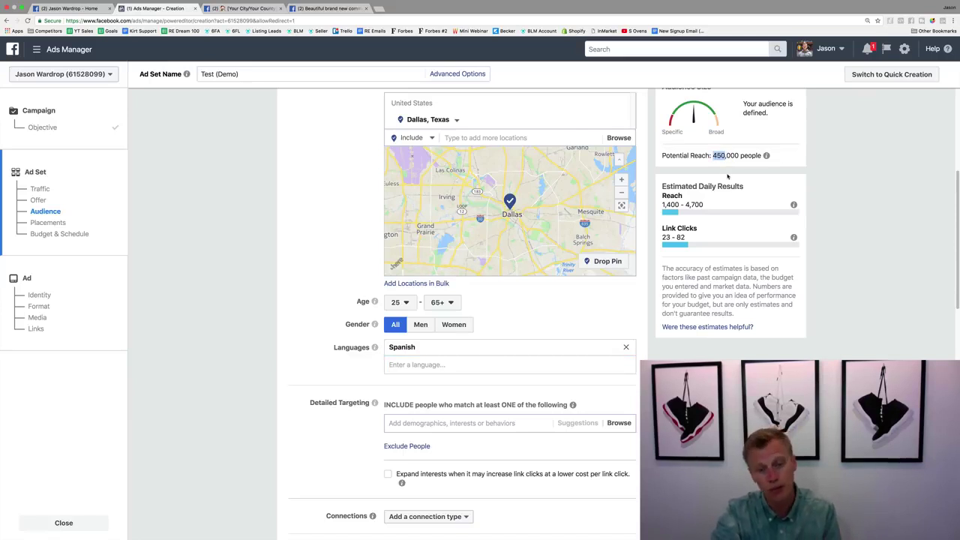
left_click(626, 348)
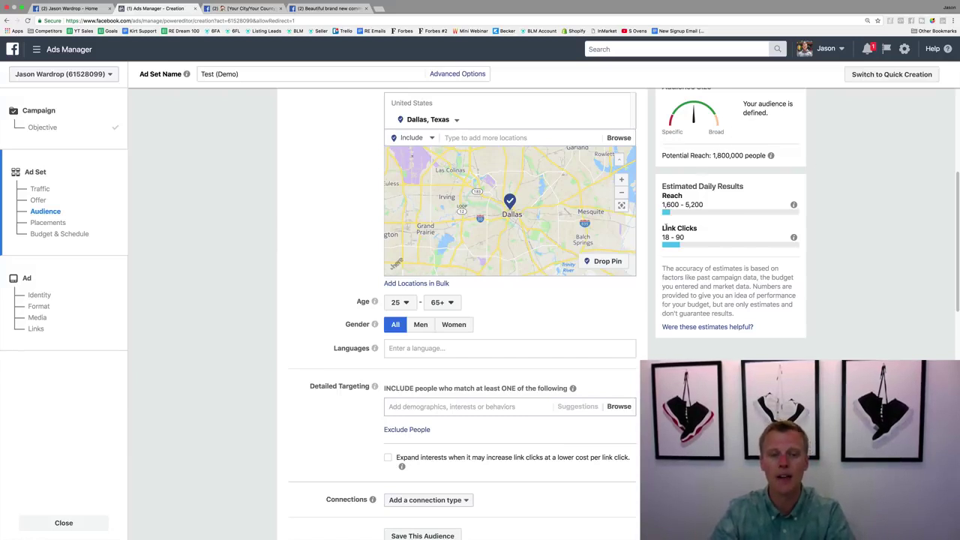
Try the Homeowners demographic in detailed targeting to check the potential reach, and remove it again.
scroll(563, 357, "down", 3)
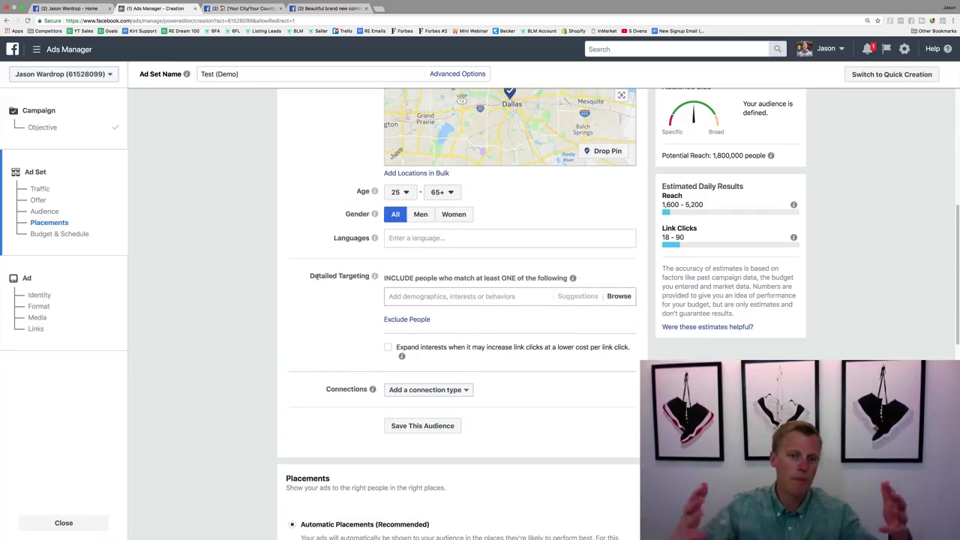
left_click(459, 297)
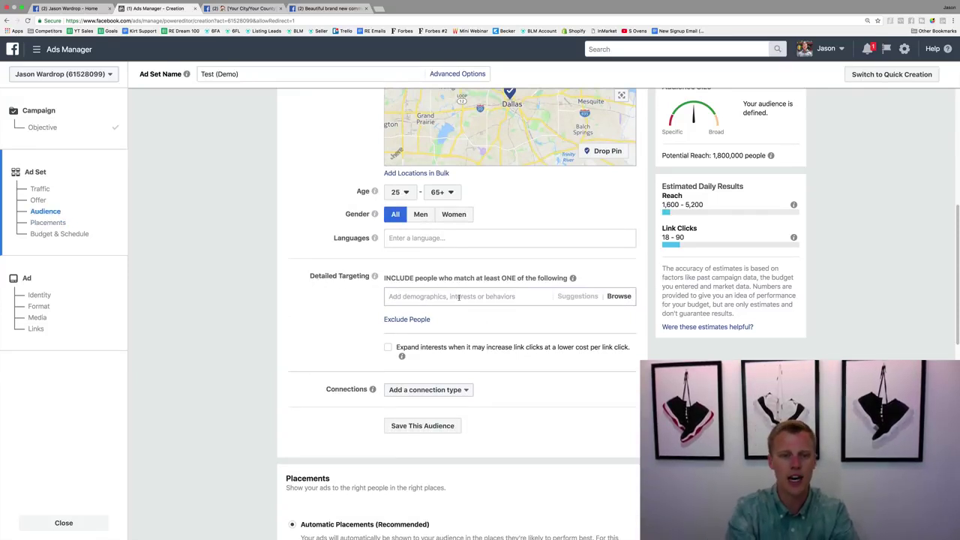
type("homeowners")
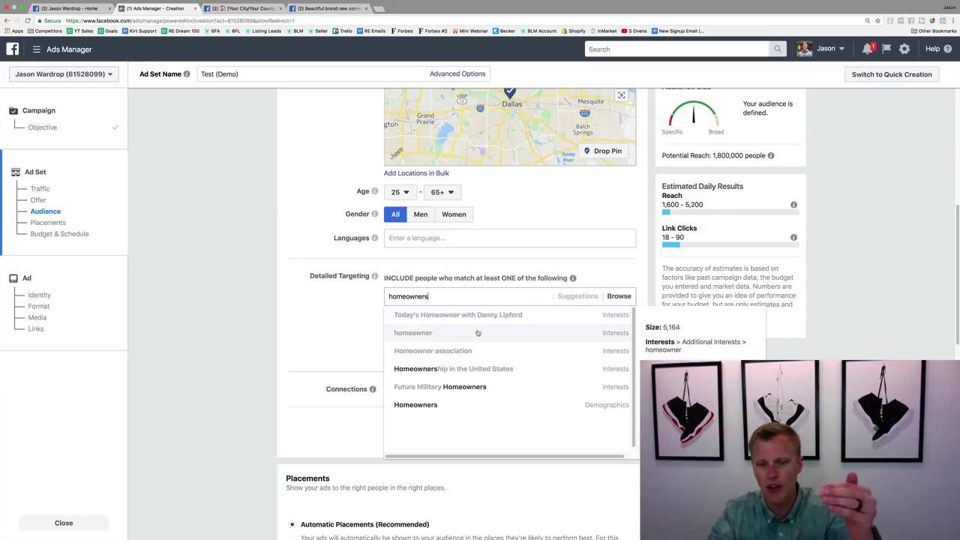
left_click(423, 405)
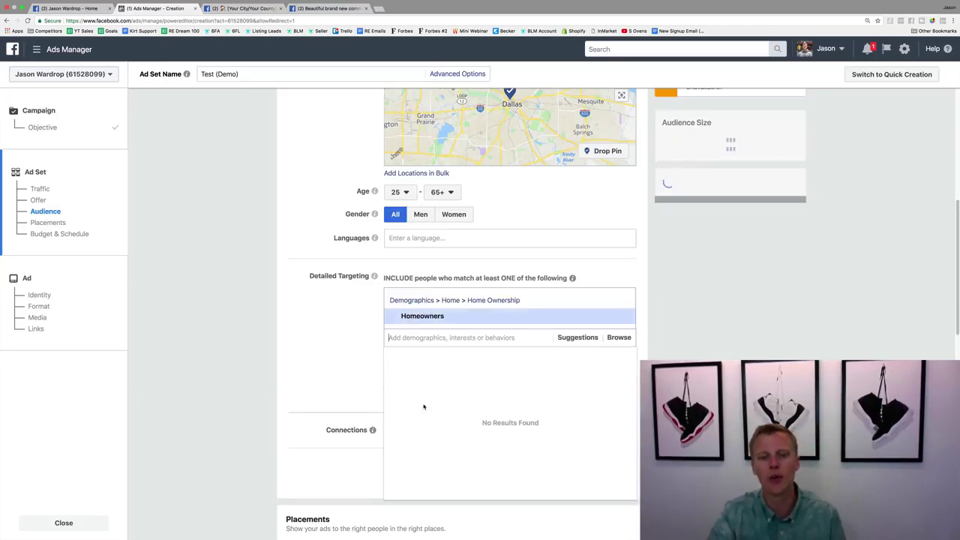
left_click(314, 324)
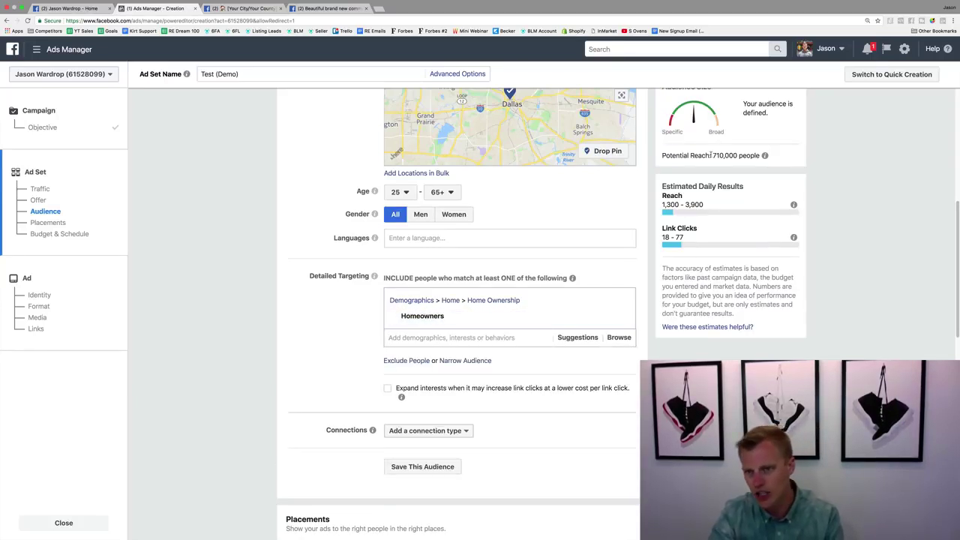
left_click_drag(712, 155, 754, 155)
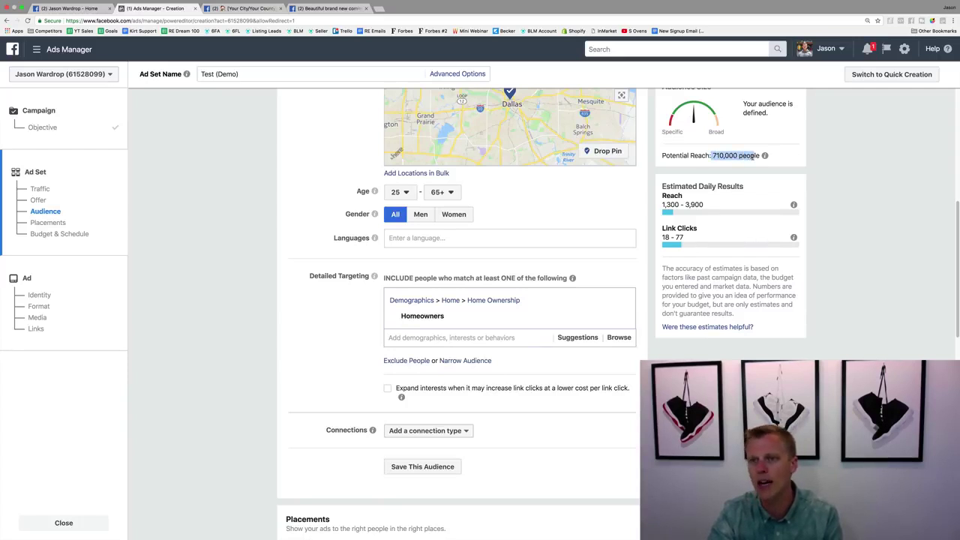
left_click(650, 191)
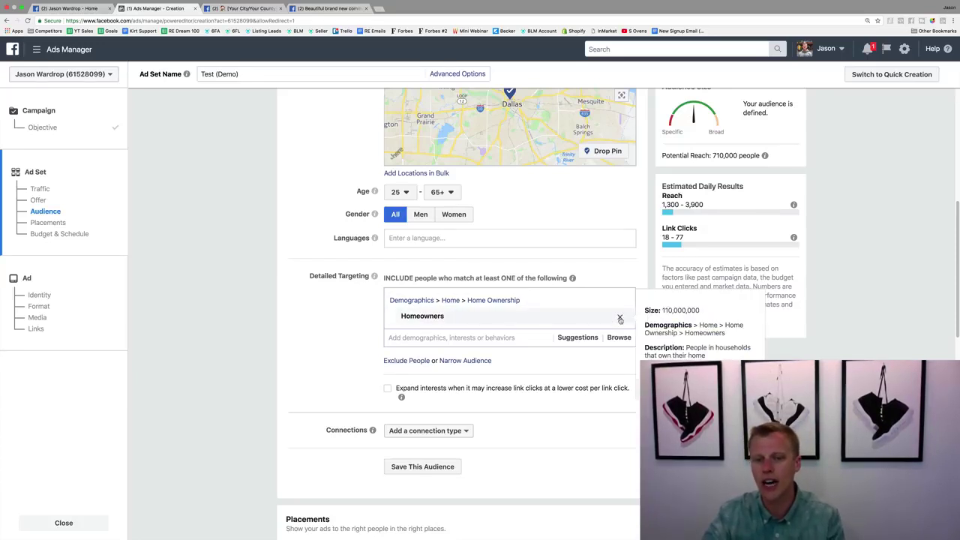
left_click(619, 319)
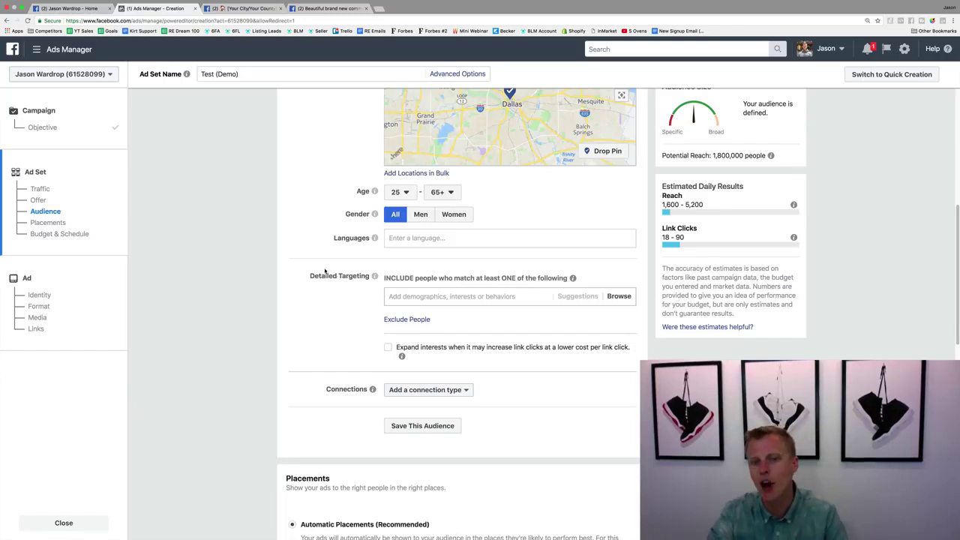
Switch the ad set from automatic placements to Edit Placements.
scroll(315, 311, "down", 3)
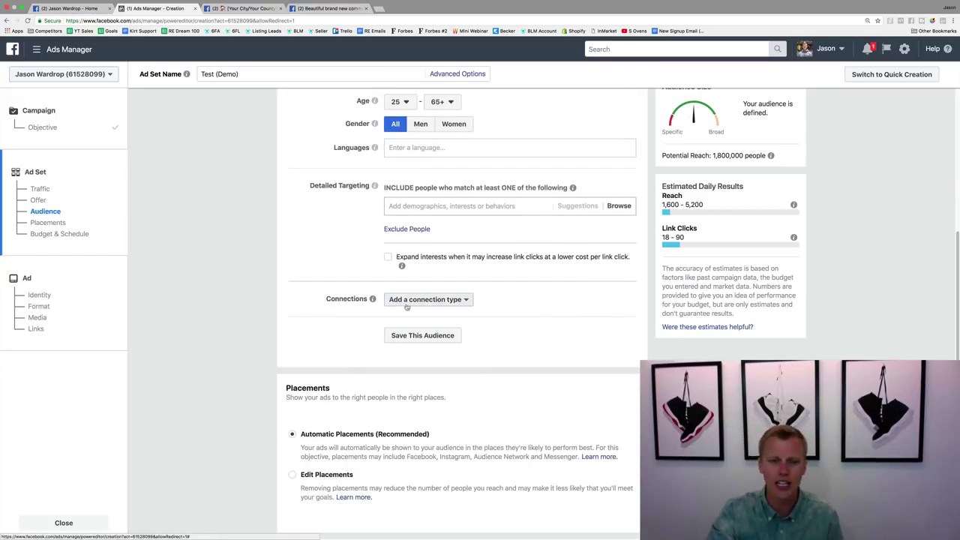
scroll(338, 333, "down", 1)
scroll(339, 333, "down", 2)
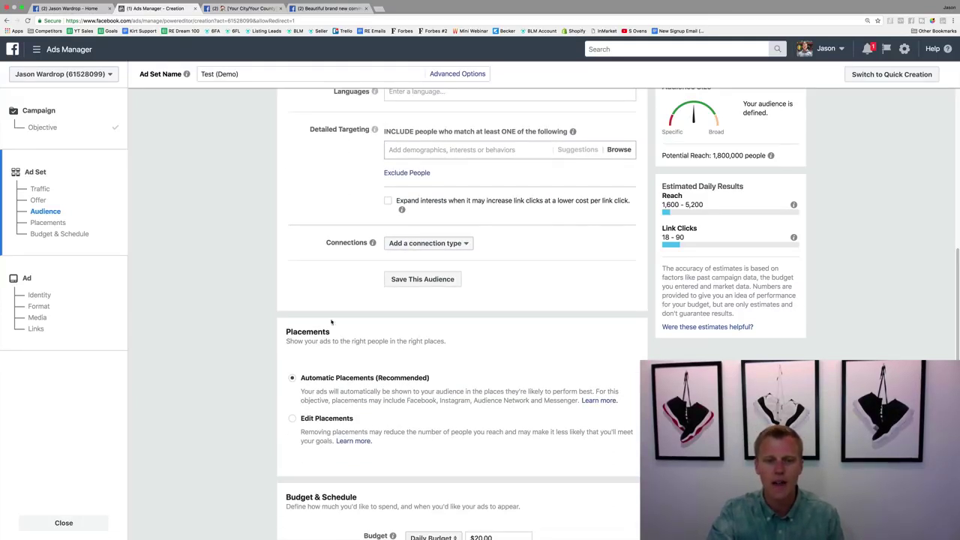
scroll(367, 299, "down", 2)
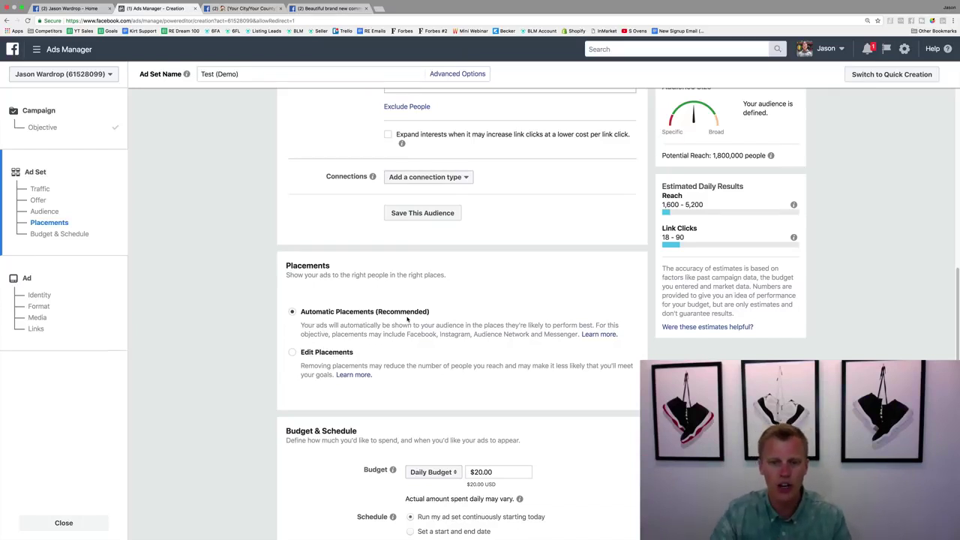
left_click(293, 352)
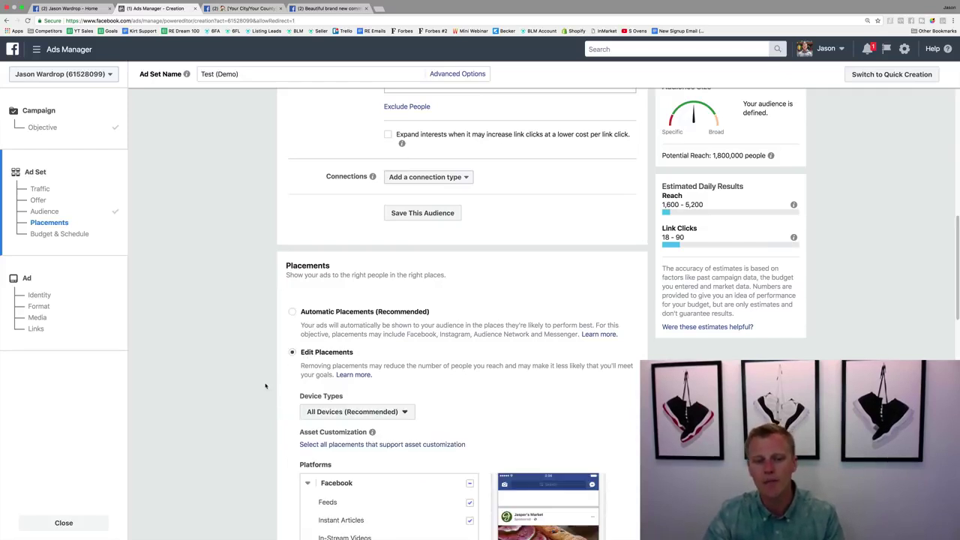
Review the device type options for the placements, keeping All Devices (Recommended) selected.
scroll(264, 385, "down", 5)
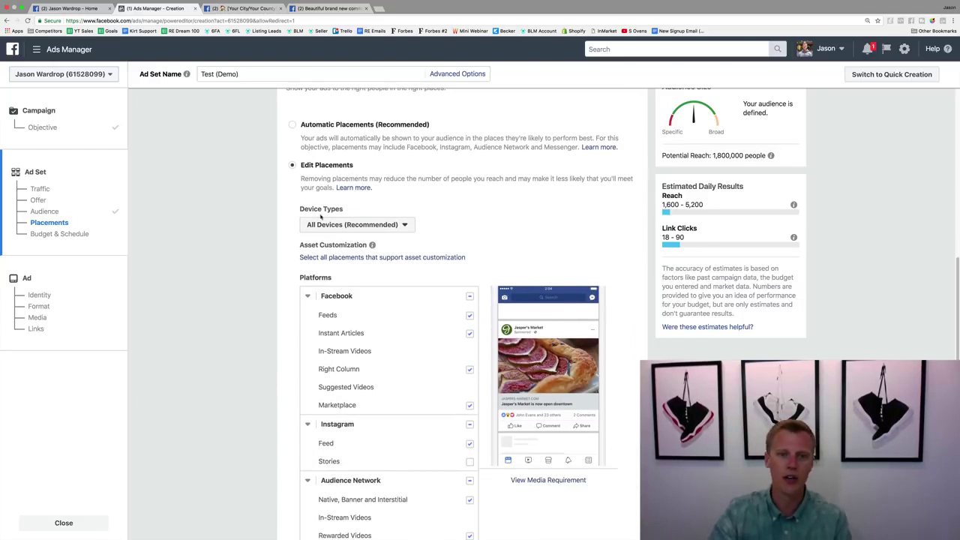
left_click(372, 225)
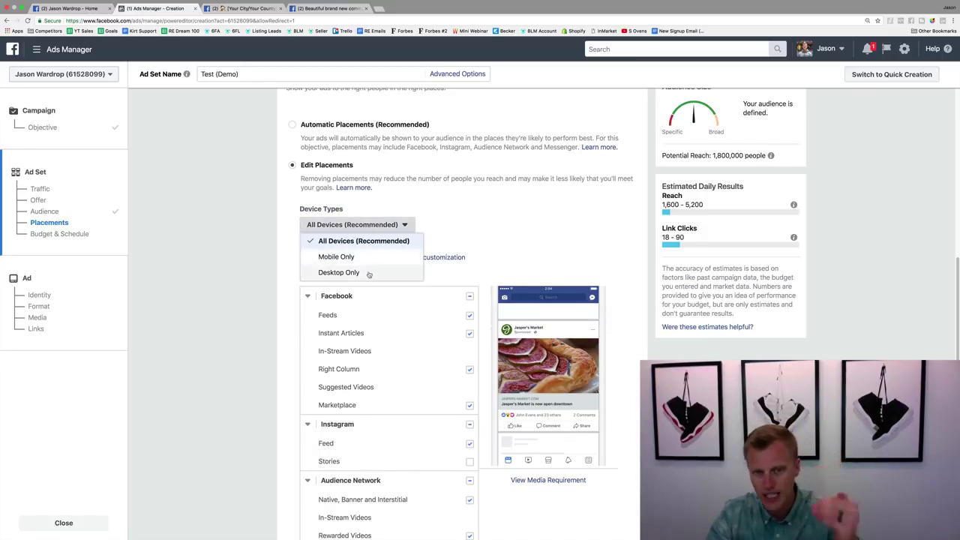
left_click(371, 240)
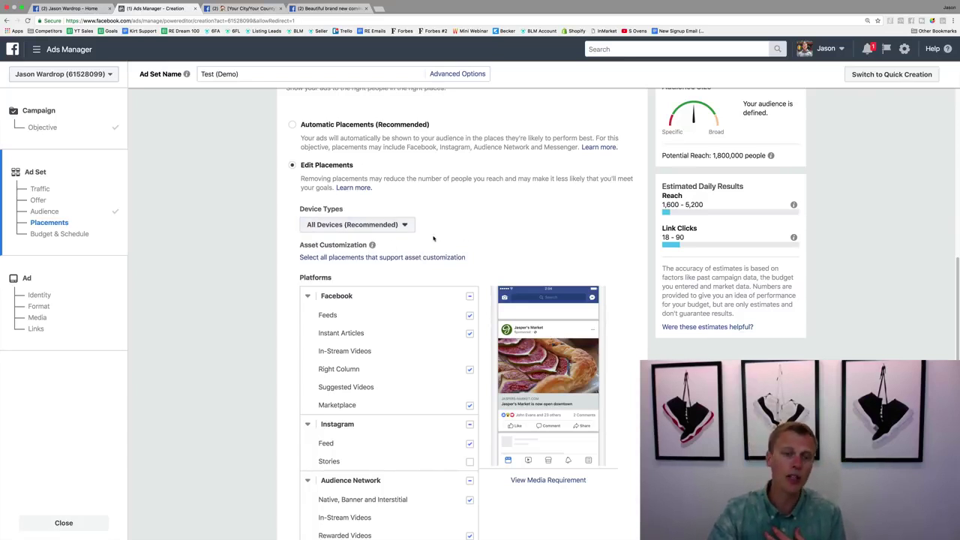
left_click(407, 226)
left_click(462, 221)
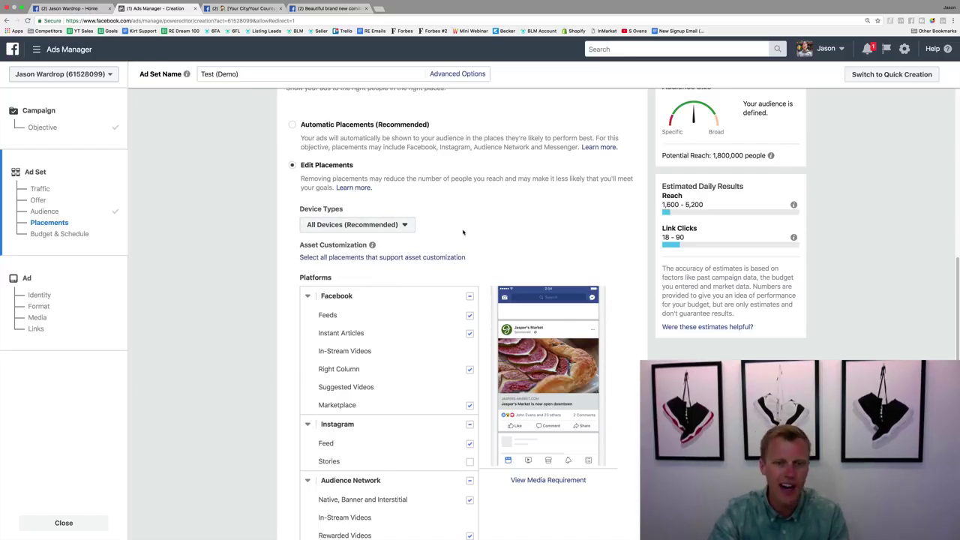
Restrict the placements to Facebook Feeds and Instagram Feed by deselecting Instant Articles, Right Column, Marketplace, Audience Network and Messenger.
scroll(277, 305, "down", 3)
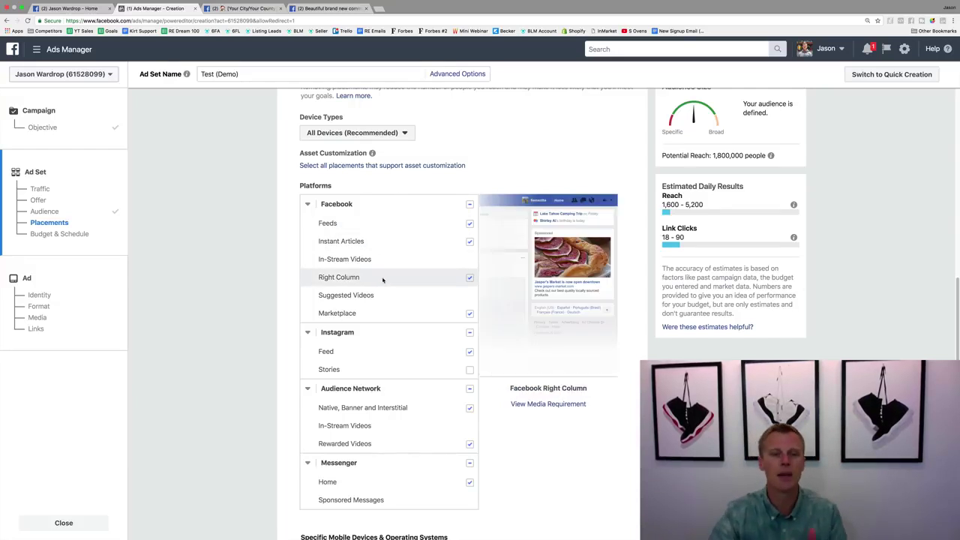
left_click(469, 370)
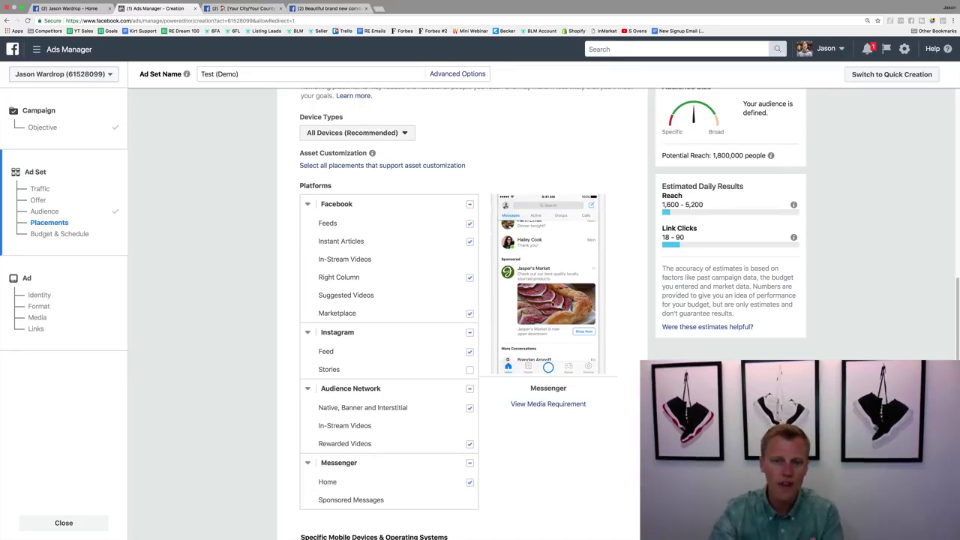
left_click(469, 242)
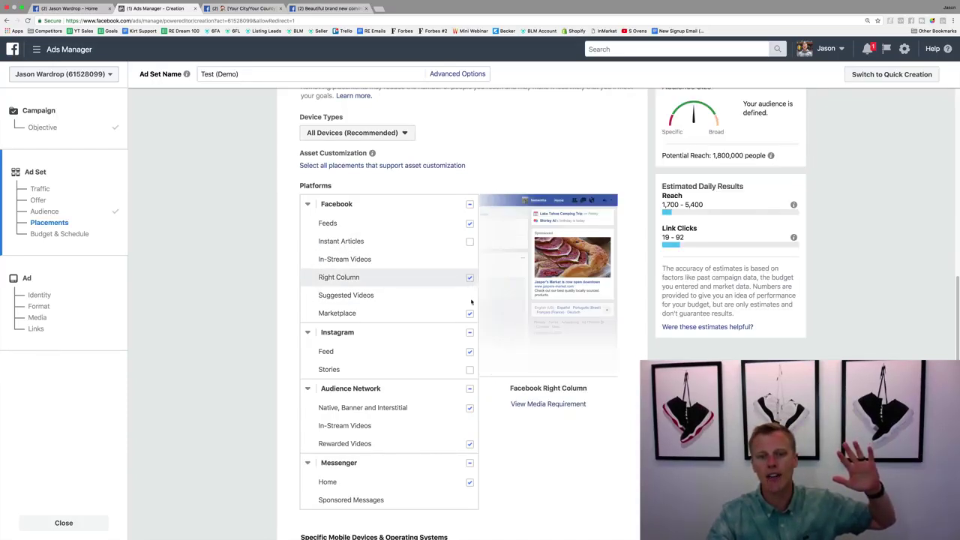
left_click(470, 312)
left_click(469, 277)
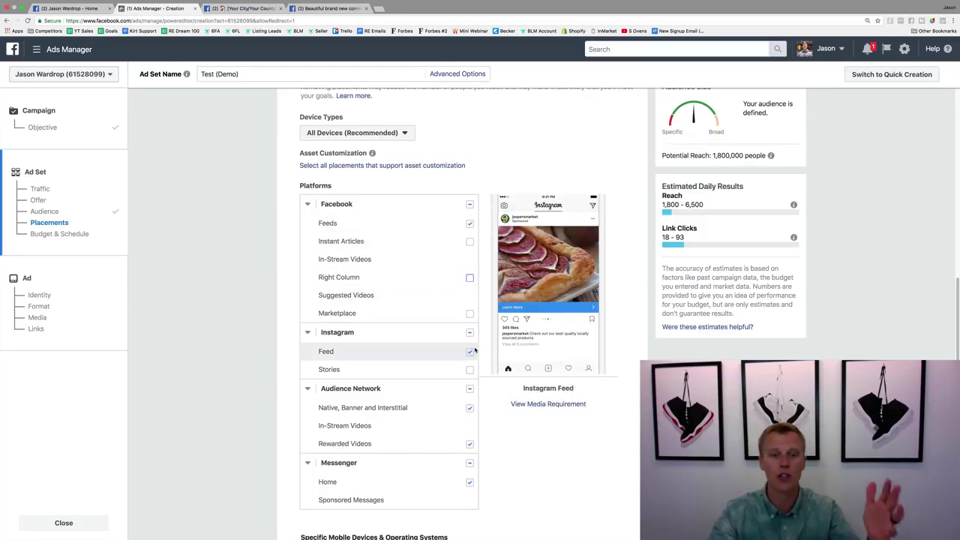
left_click(470, 389)
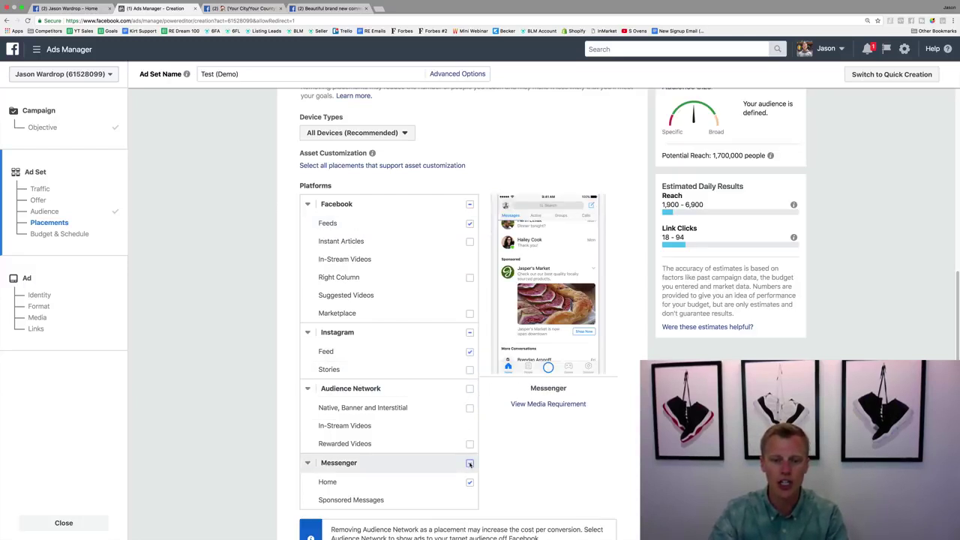
left_click(469, 470)
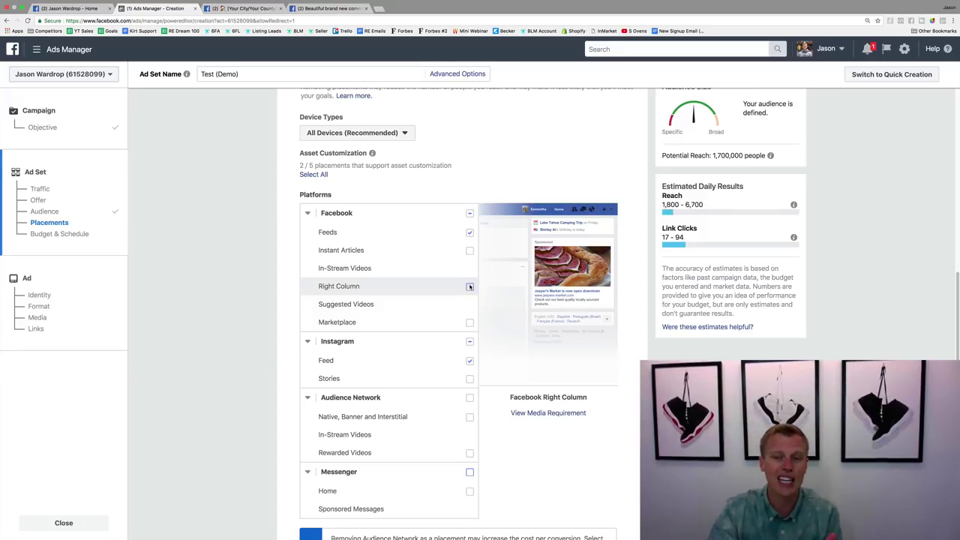
scroll(467, 277, "down", 10)
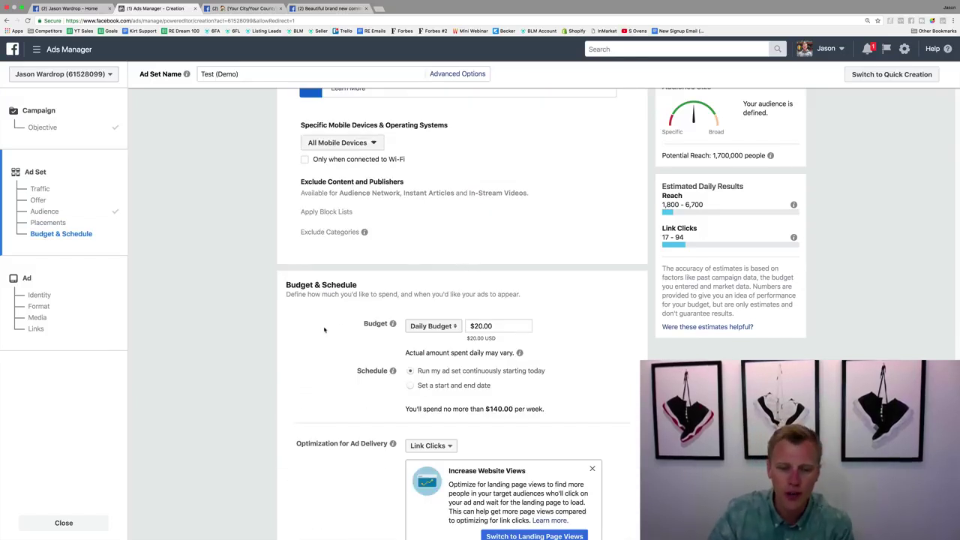
Try the Lifetime Budget option for the ad set and return it to Daily Budget.
scroll(324, 315, "down", 2)
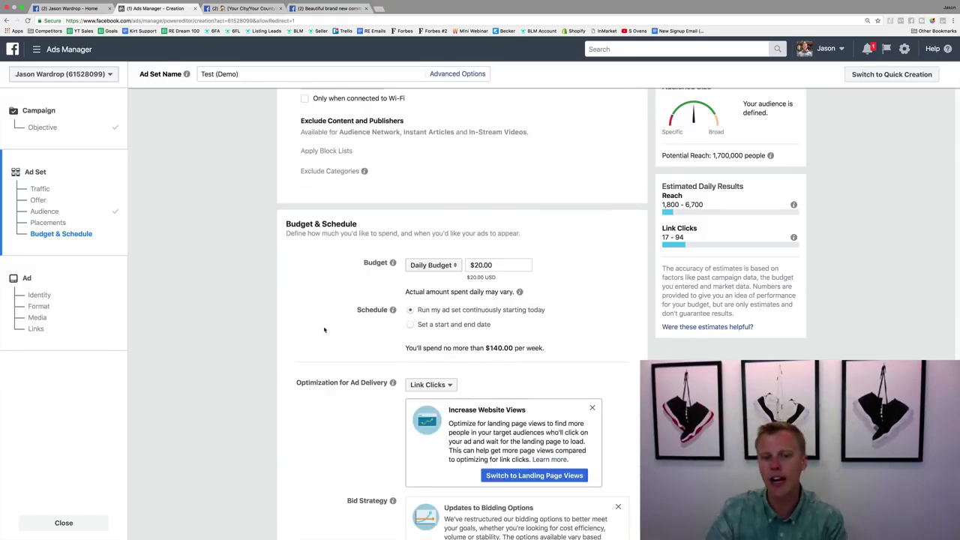
left_click(435, 266)
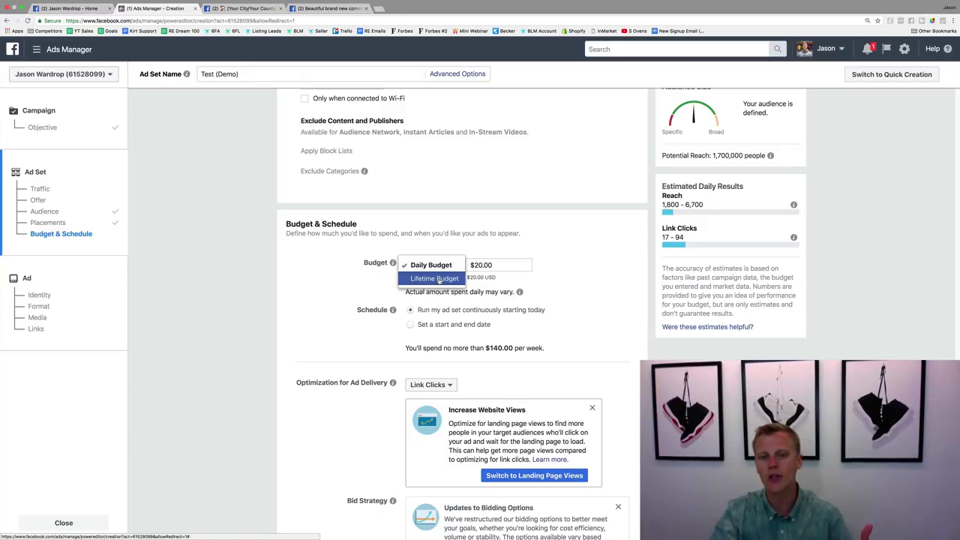
left_click(439, 279)
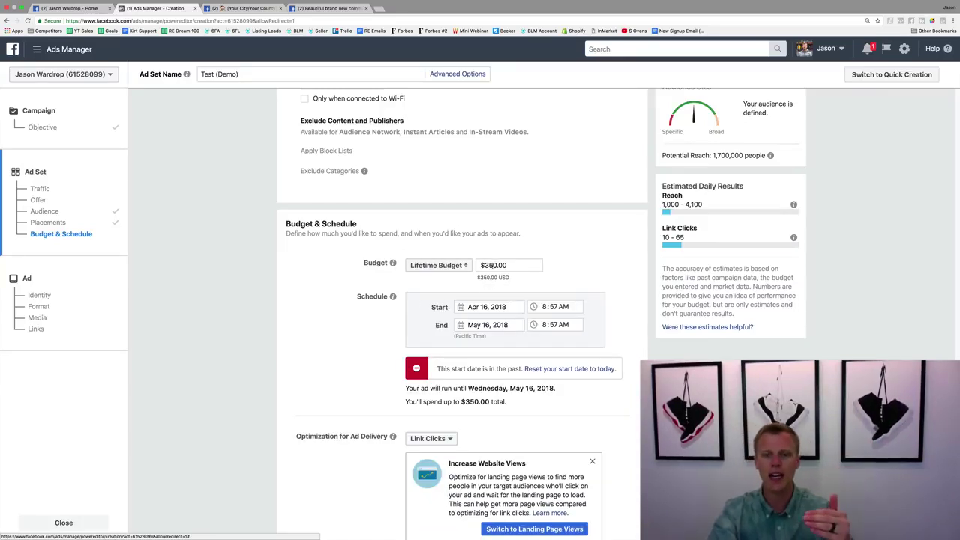
left_click(446, 265)
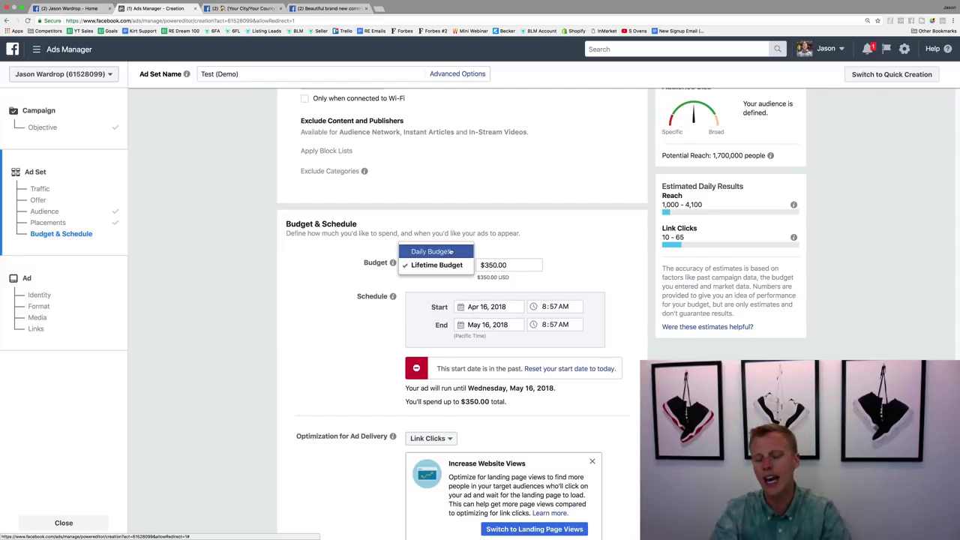
left_click(431, 249)
Set the ad set's daily budget to $10.00.
left_click(480, 264)
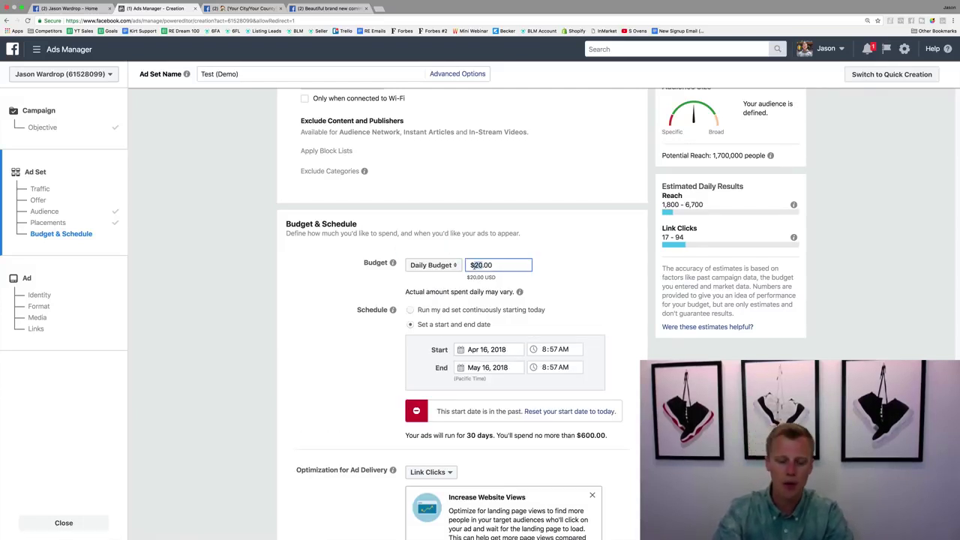
key("BackSpace")
type("1")
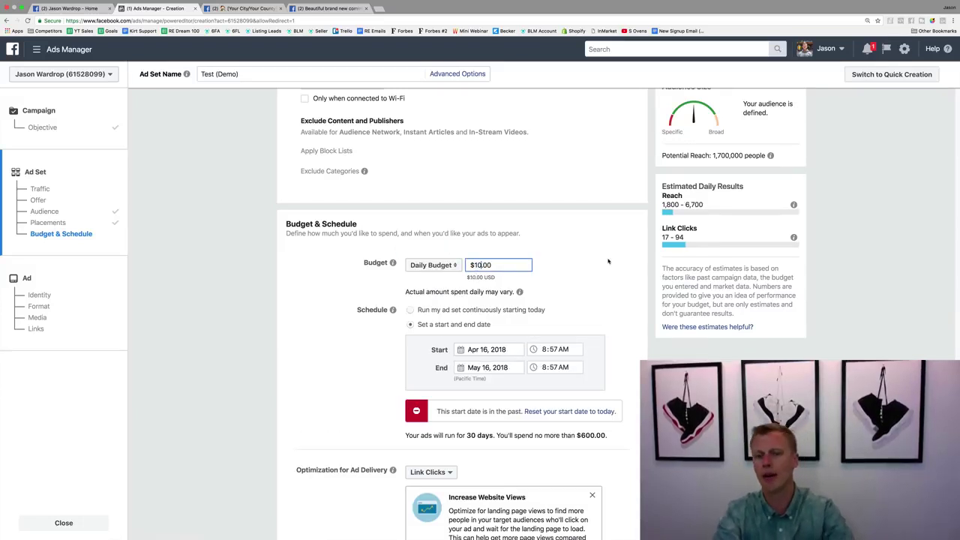
left_click(612, 260)
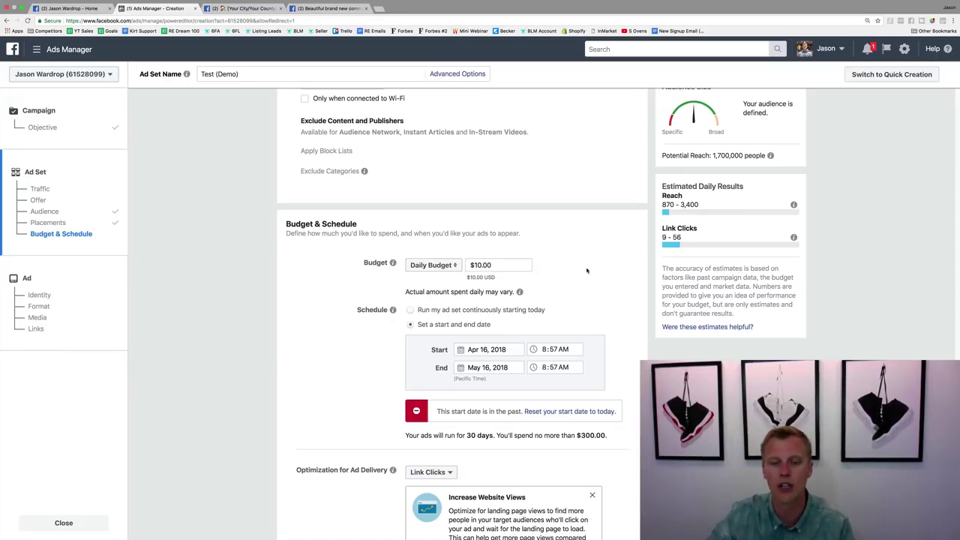
Review the delivery optimization and bidding options, keeping Link Clicks, and continue to the ad creation page.
scroll(555, 258, "down", 5)
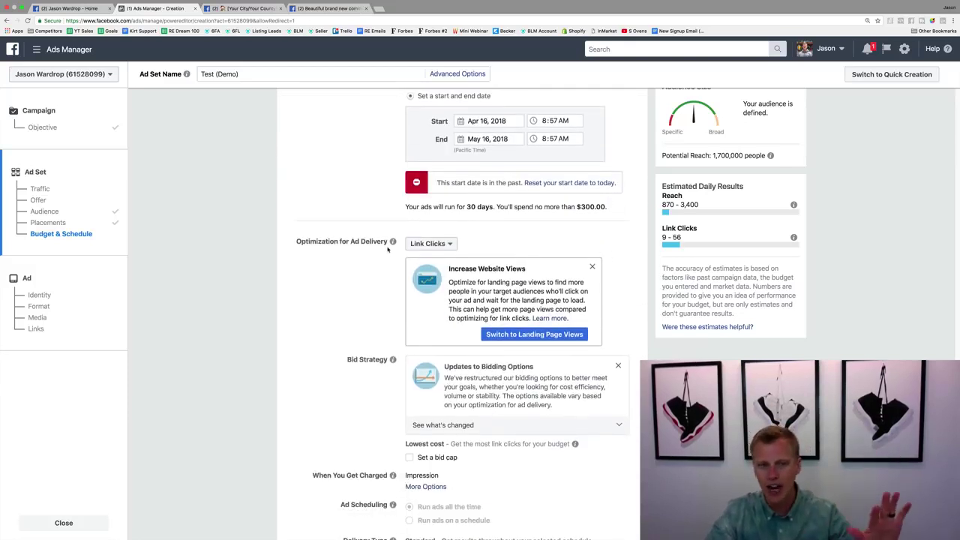
scroll(368, 267, "down", 1)
scroll(368, 267, "down", 2)
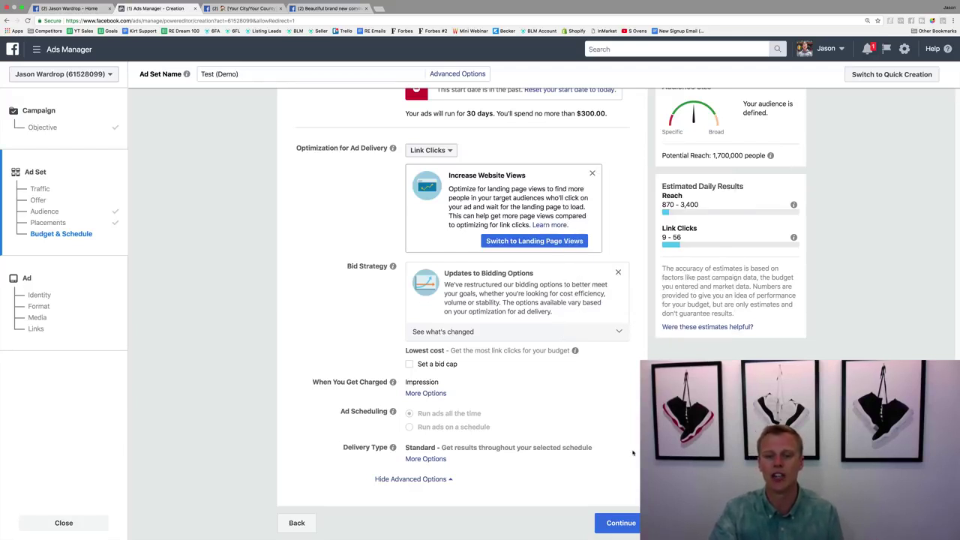
left_click(619, 523)
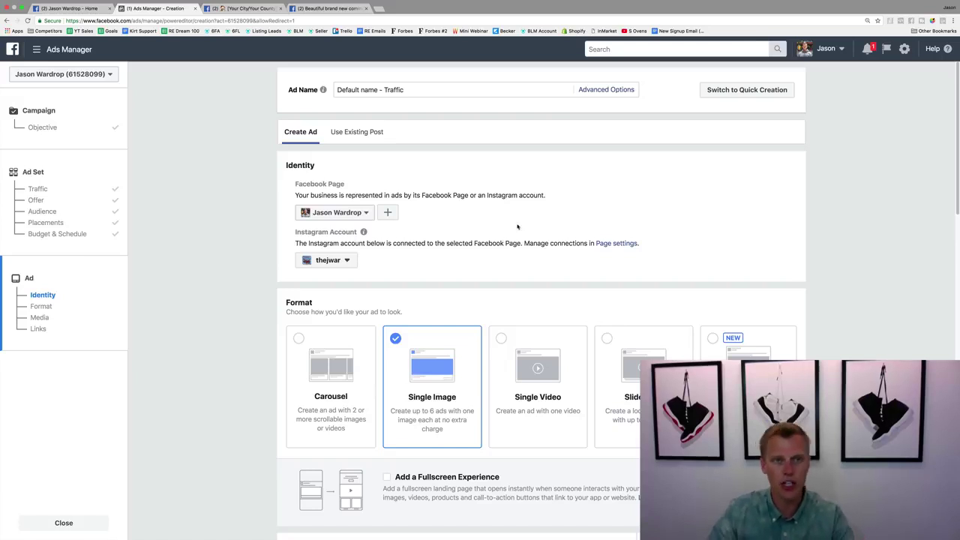
View the home value tips example post, open its linked landing page, and check the Get The Tips email form before closing it.
left_click(241, 8)
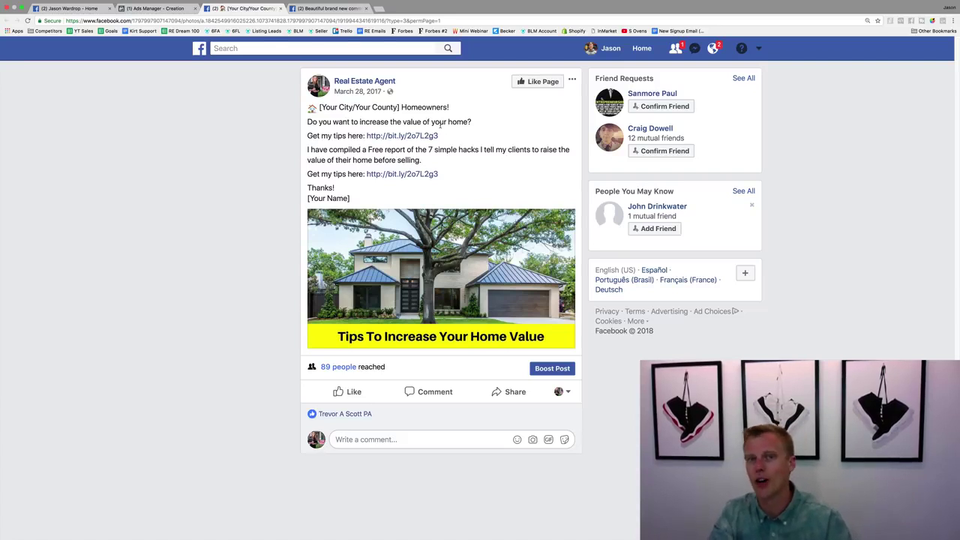
left_click(389, 136)
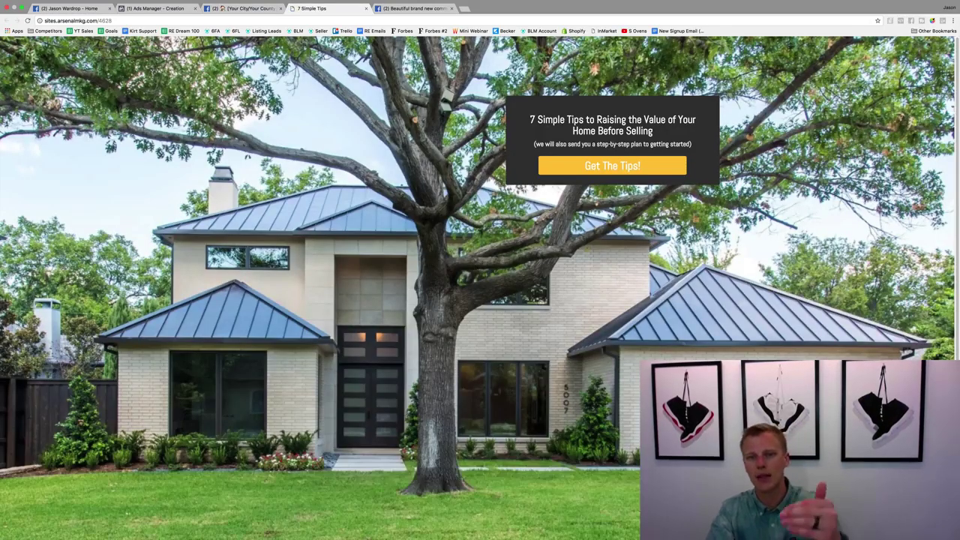
left_click(621, 167)
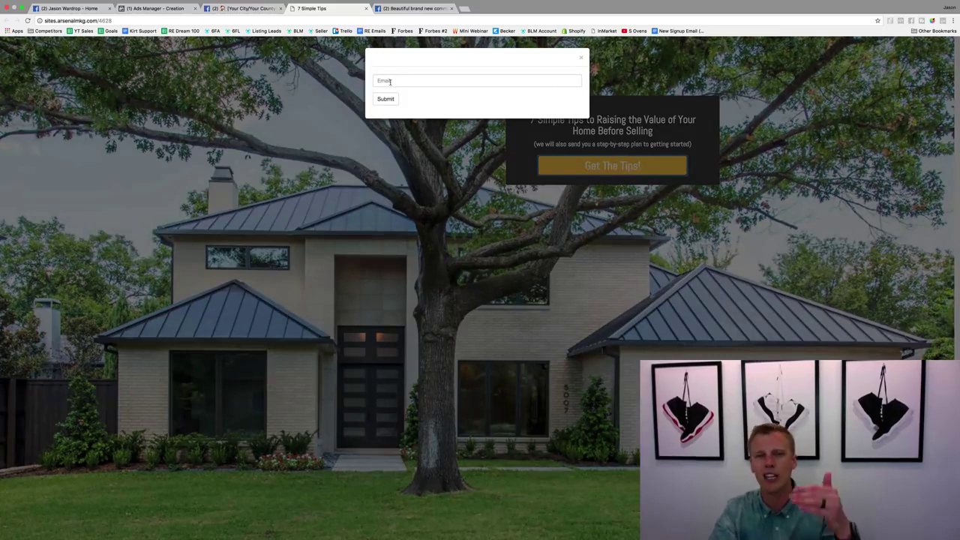
left_click(581, 57)
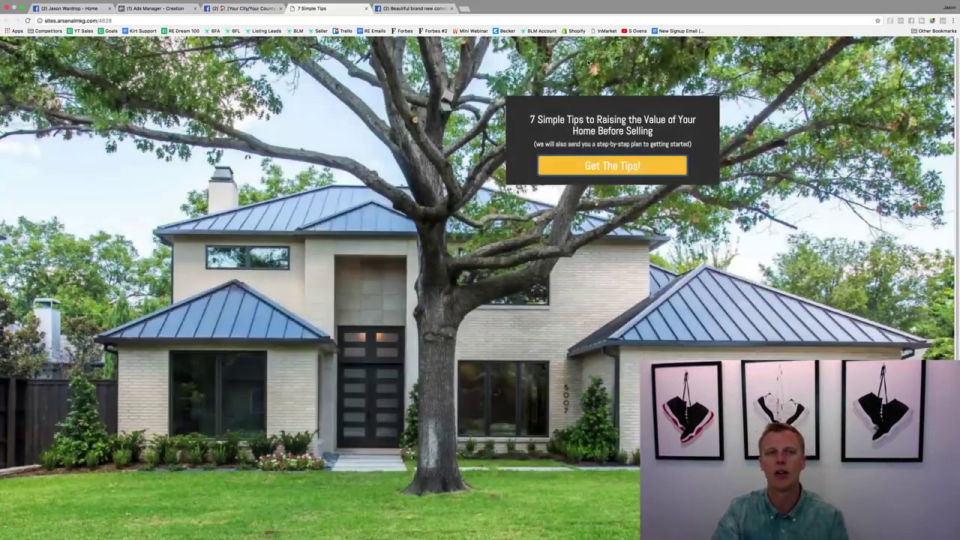
Reread the free report paragraph in the home value post and expand the full description of the brand new community video post.
left_click(251, 8)
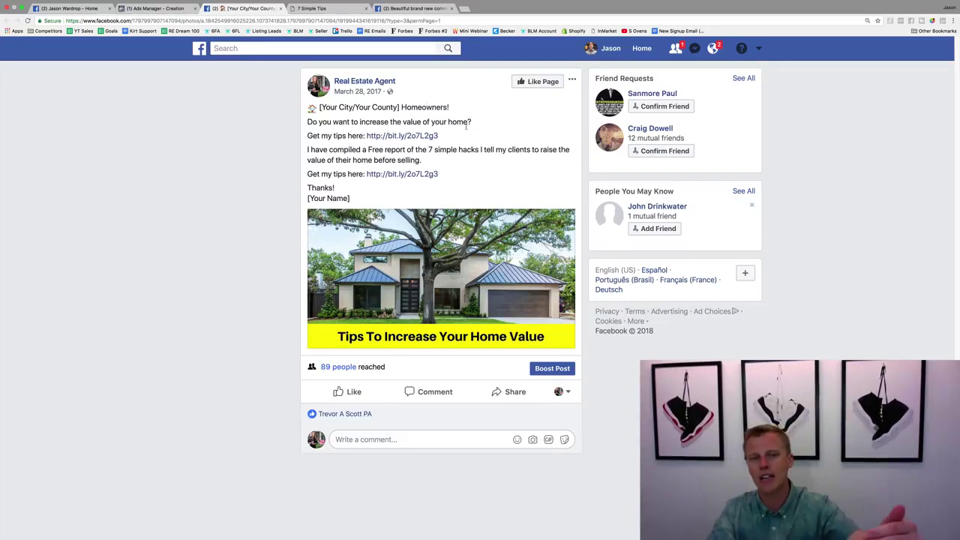
left_click_drag(306, 149, 424, 160)
left_click(428, 162)
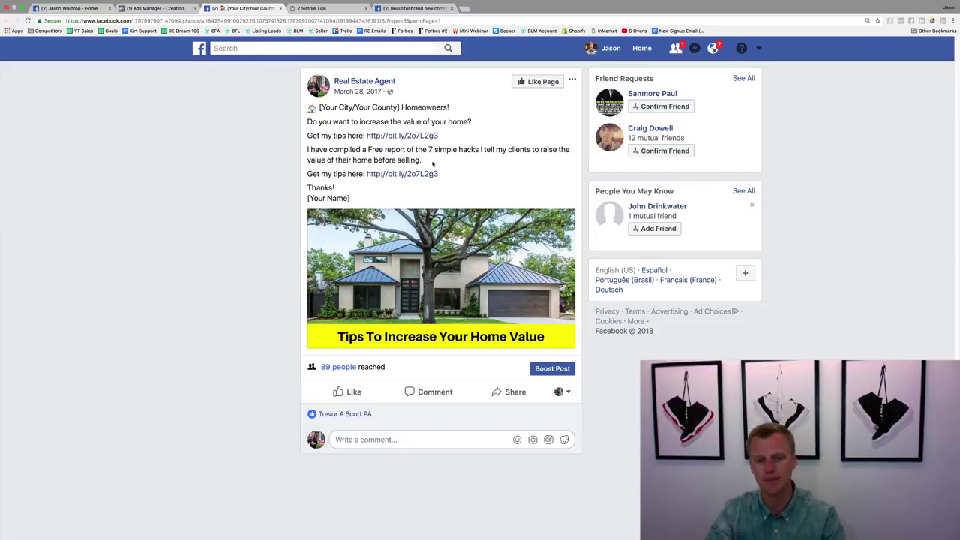
left_click(399, 8)
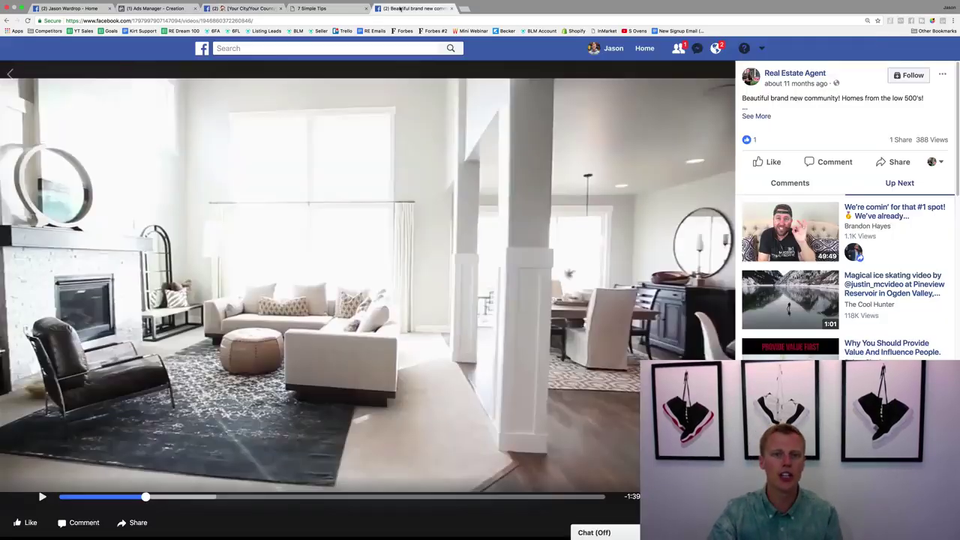
left_click(765, 118)
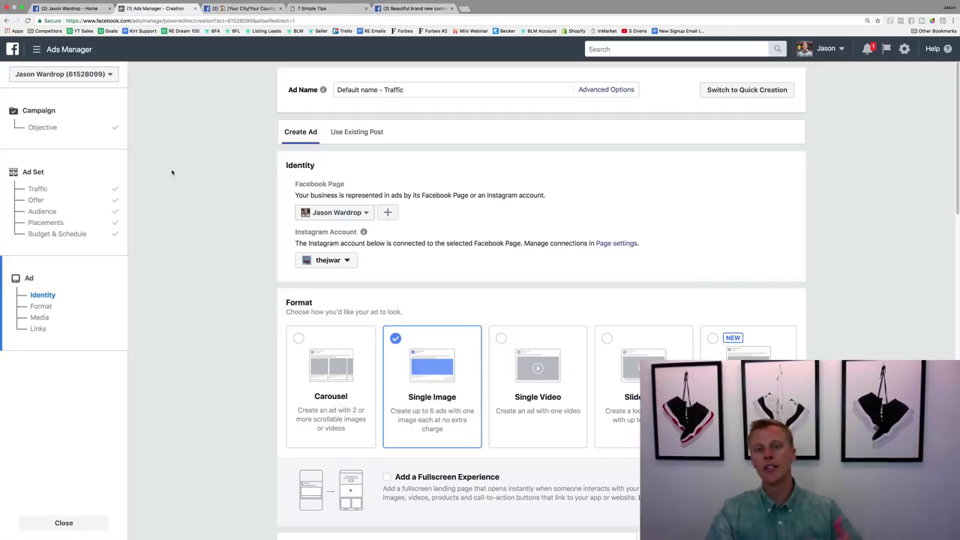
Return to Ads Manager, try Use Existing Post, and look through the Facebook Page and Instagram account choices, keeping the current ones.
left_click(355, 134)
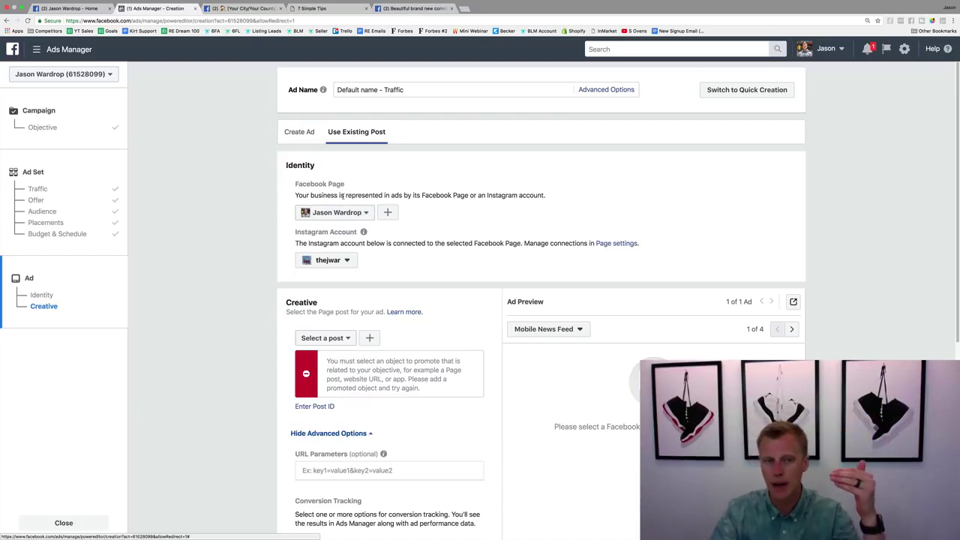
left_click(361, 215)
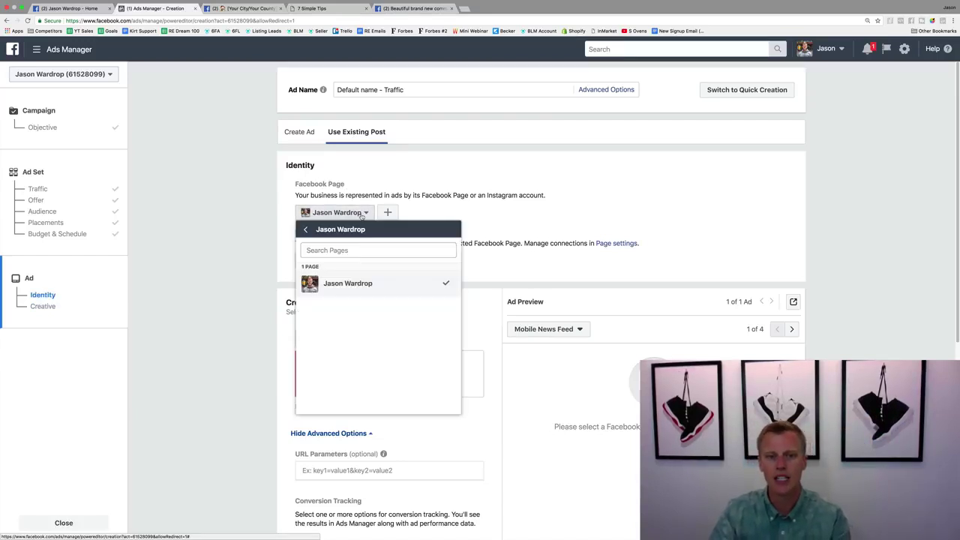
left_click(306, 230)
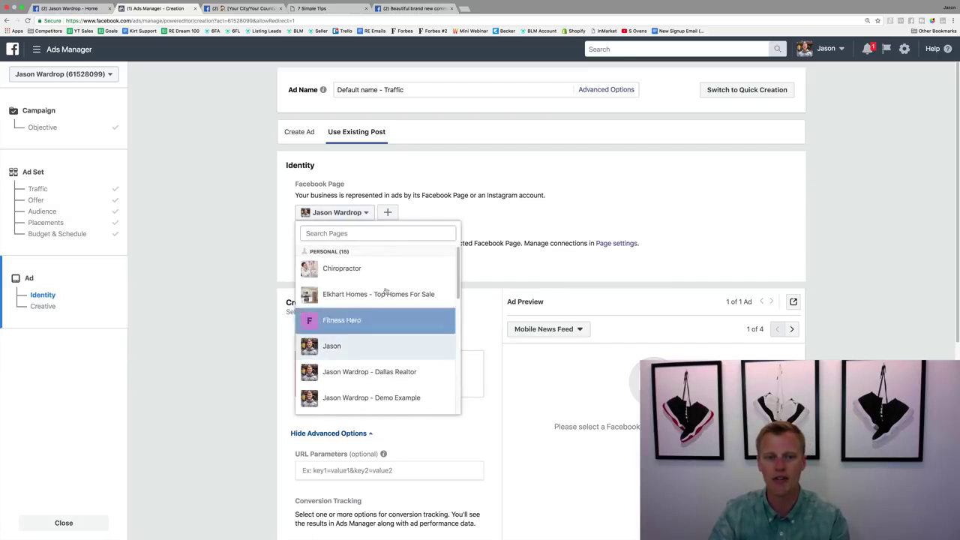
scroll(382, 355, "down", 5)
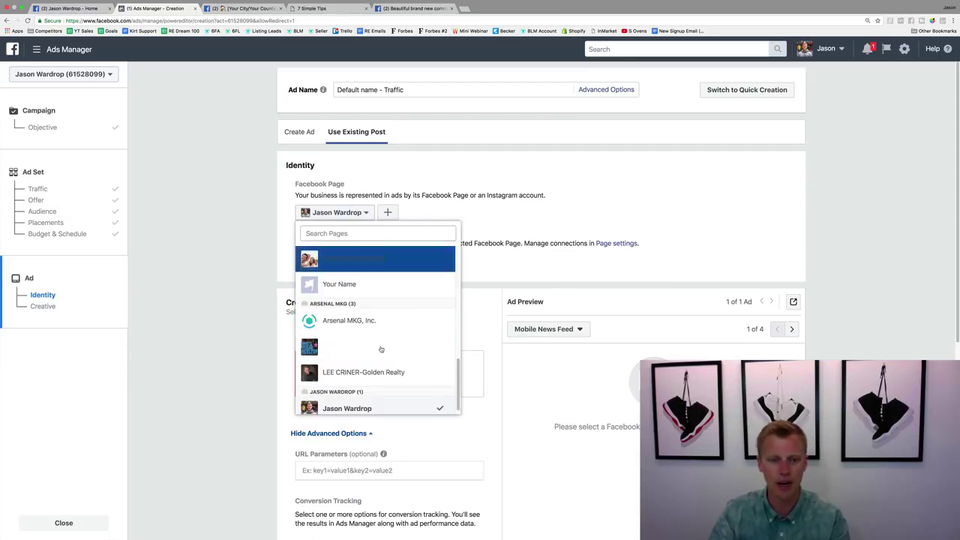
left_click(389, 405)
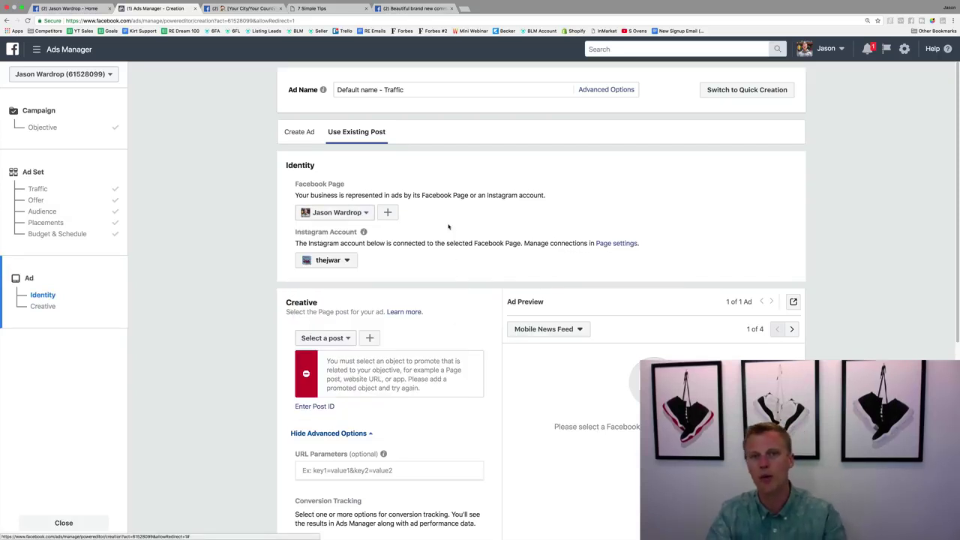
left_click(345, 259)
left_click(433, 243)
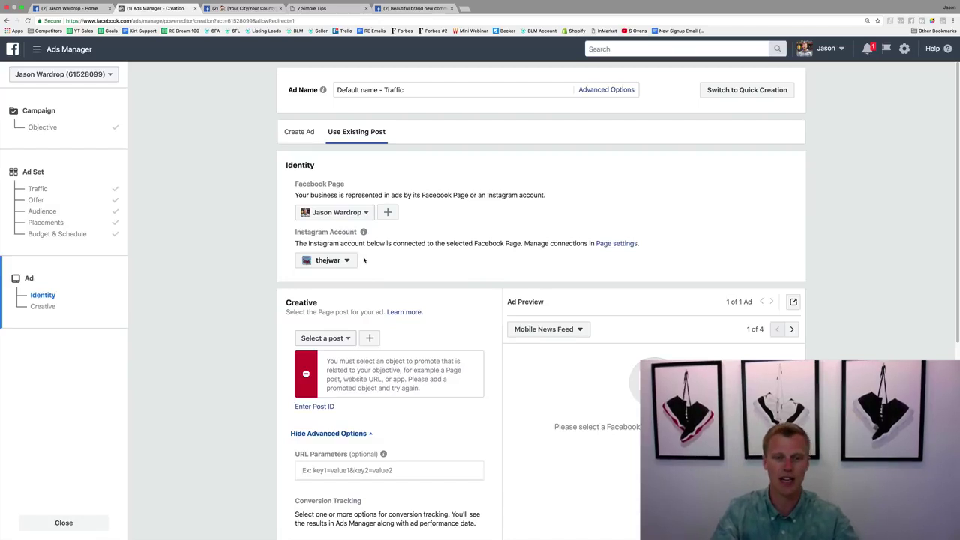
Select the existing page post "Ever had trouble scaling your Facebook ads campaigns?" as the ad creative.
scroll(380, 262, "down", 3)
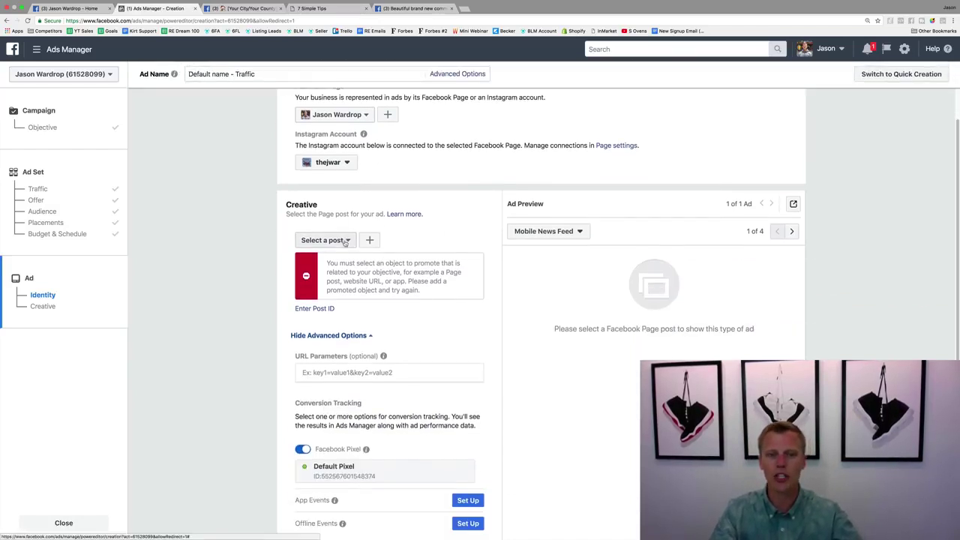
left_click(346, 240)
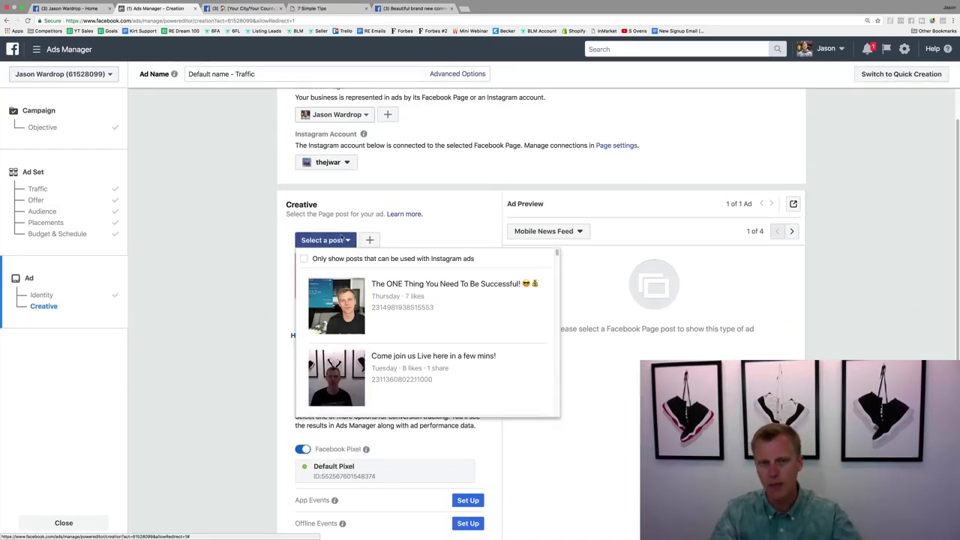
scroll(427, 315, "down", 5)
scroll(428, 315, "down", 8)
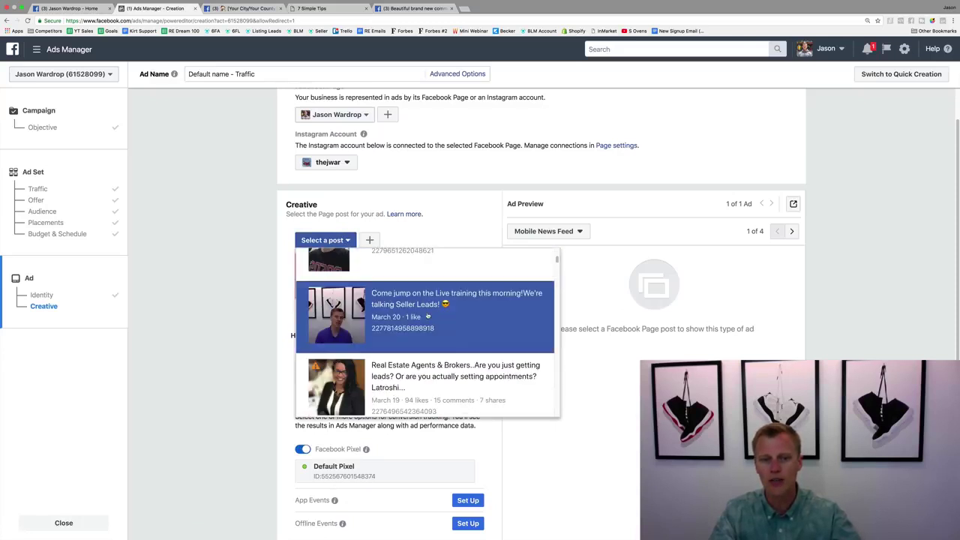
scroll(429, 315, "up", 2)
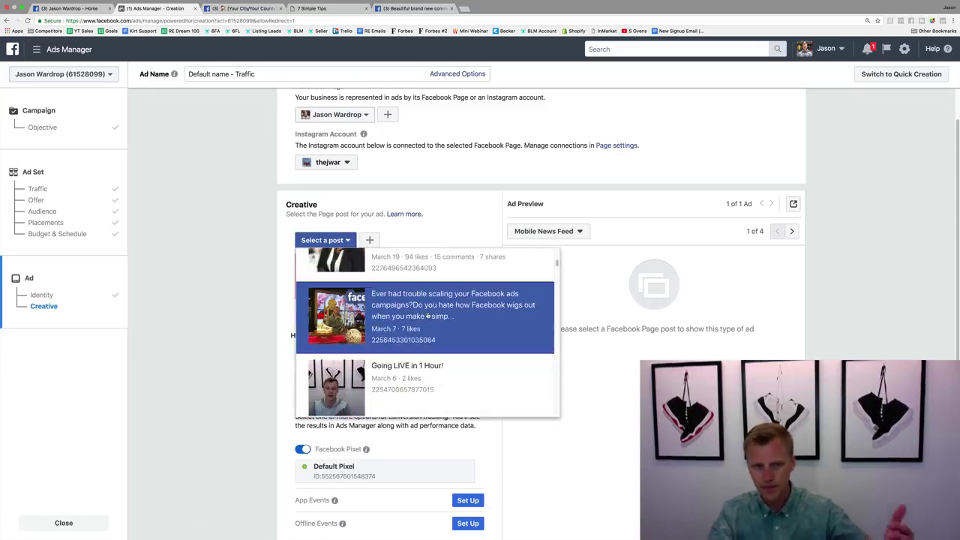
left_click(429, 313)
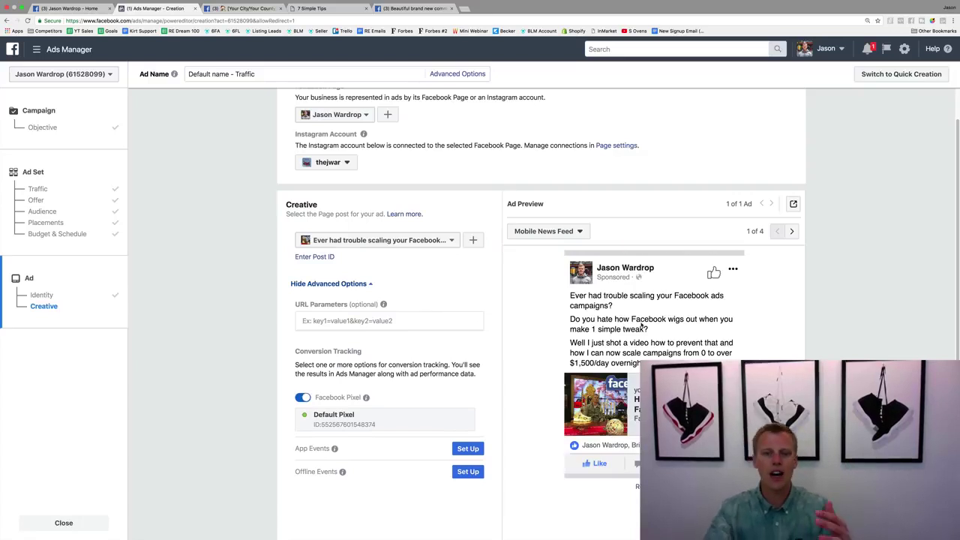
Review the selected post's Mobile News Feed preview and switch the ad back to Create Ad.
scroll(641, 326, "down", 3)
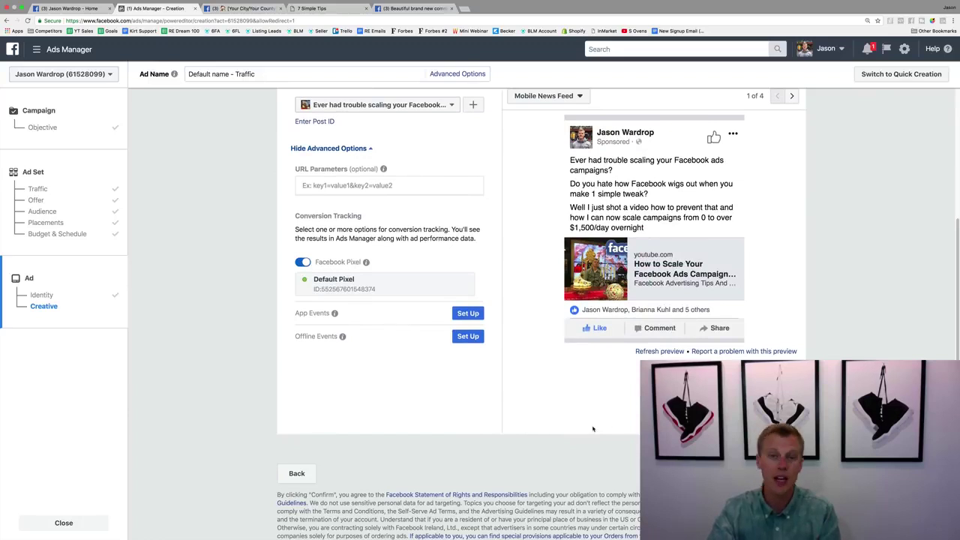
scroll(593, 429, "up", 3)
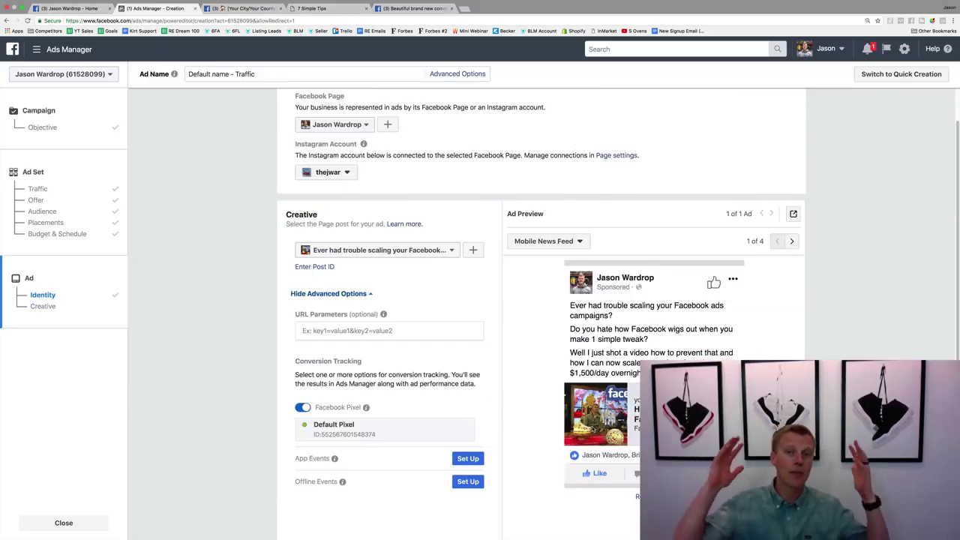
scroll(394, 149, "up", 2)
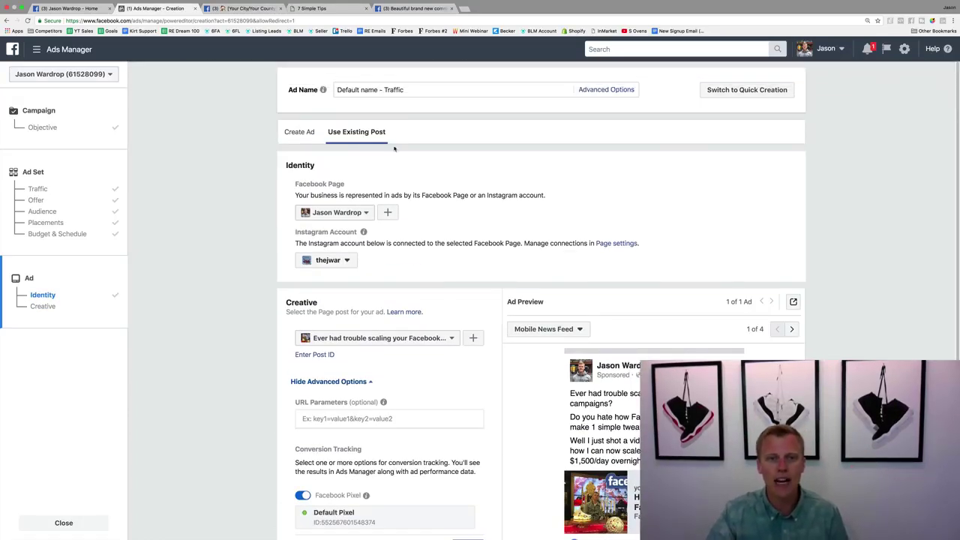
left_click(303, 133)
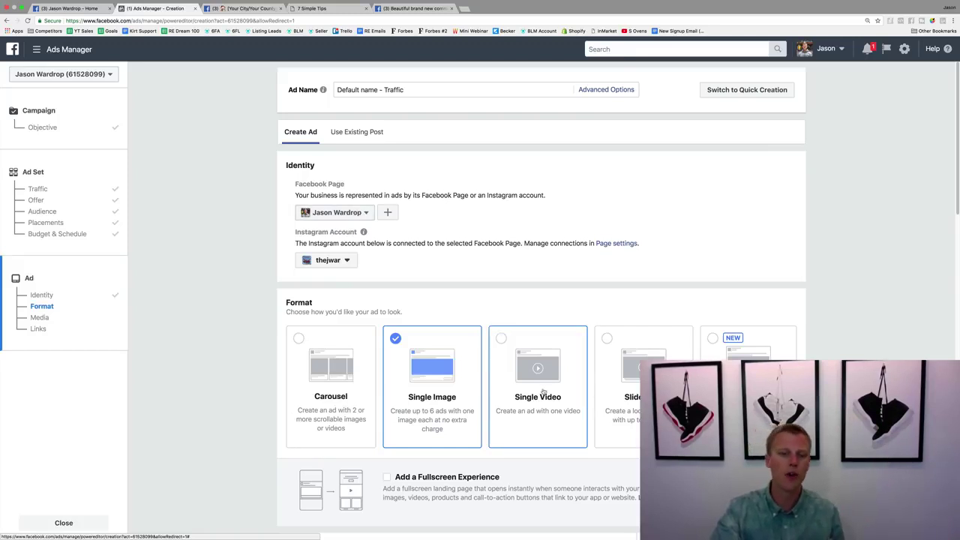
Revisit the home value tips image post and the brand new community video post as ad format examples.
left_click(240, 8)
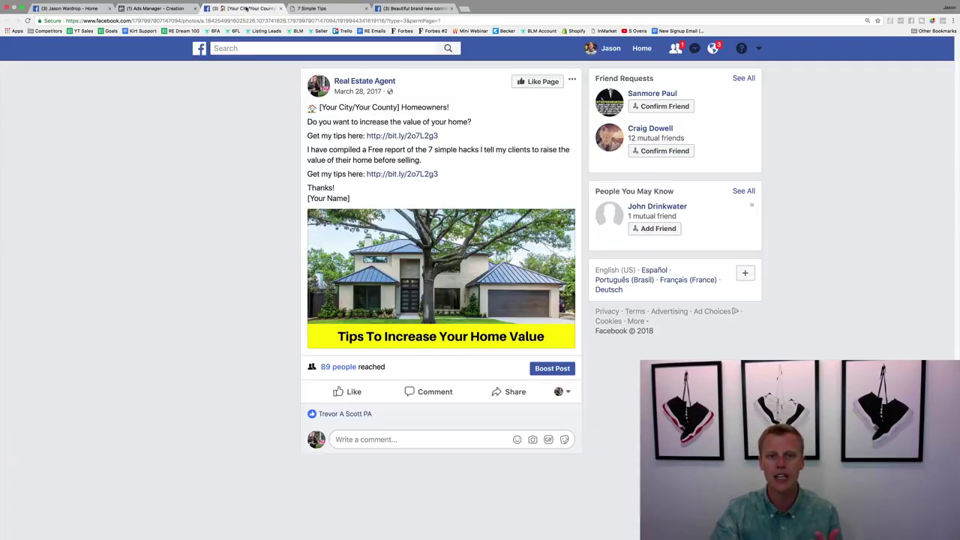
left_click(410, 8)
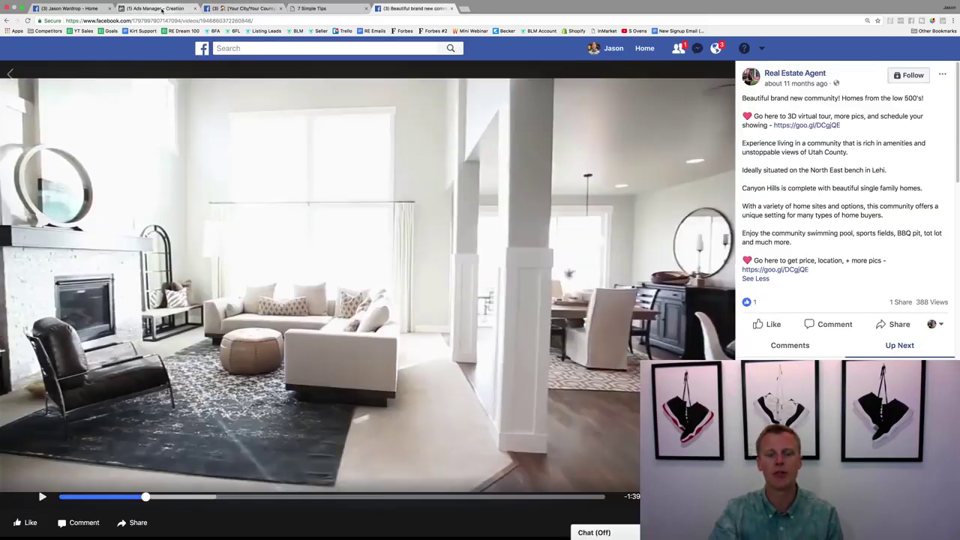
Compare the ad format choices in Ads Manager with the brand new community video post.
left_click(153, 8)
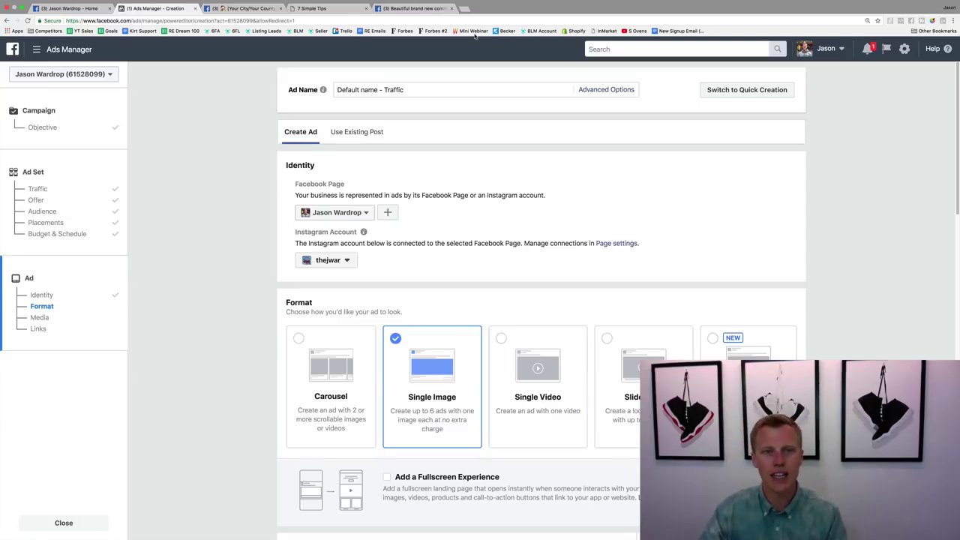
left_click(402, 9)
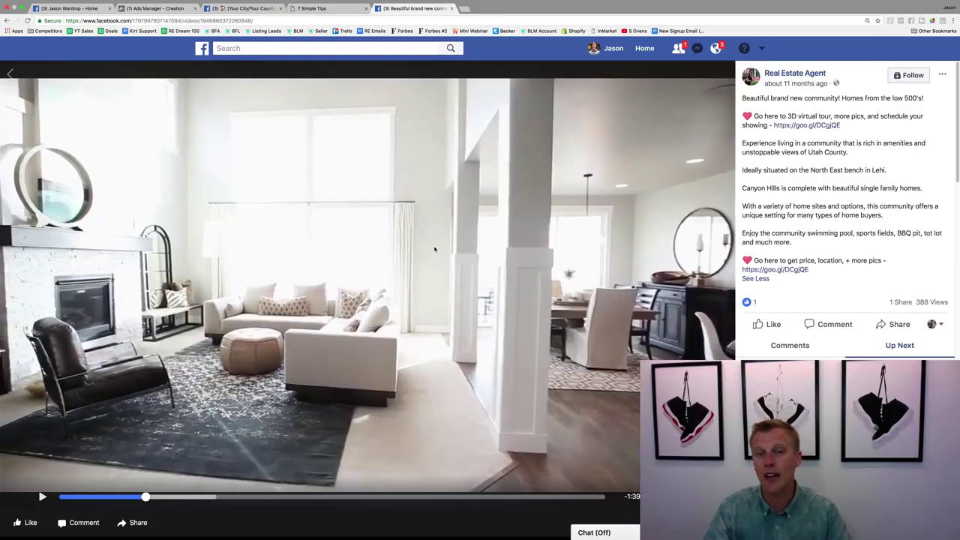
left_click(147, 9)
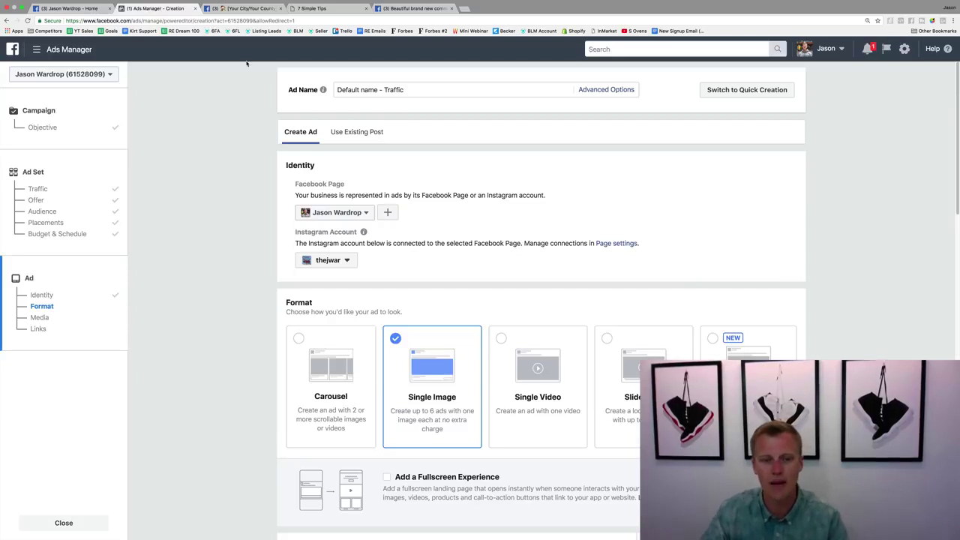
Search the free stock images for "home" and add the white kitchen photo as the ad's image.
scroll(226, 249, "down", 3)
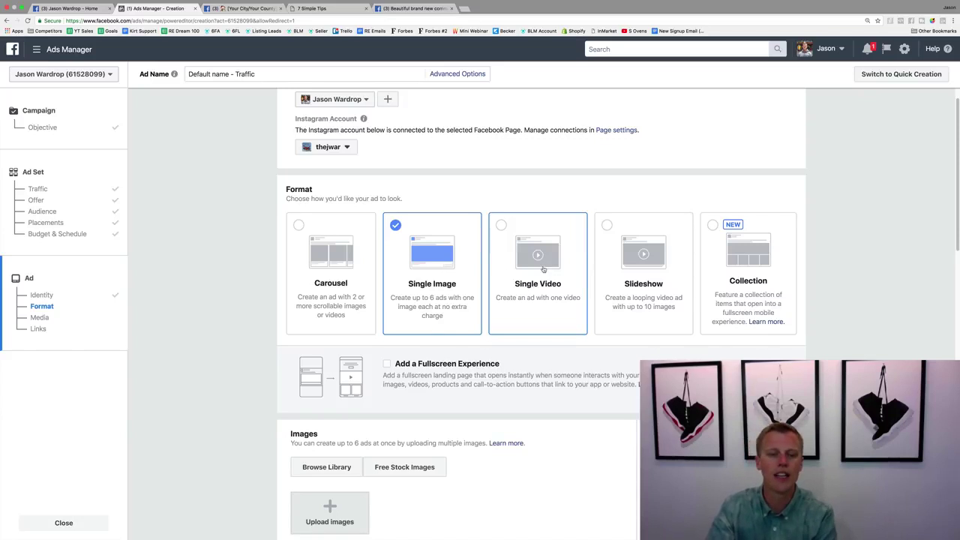
scroll(542, 268, "down", 5)
scroll(547, 269, "down", 1)
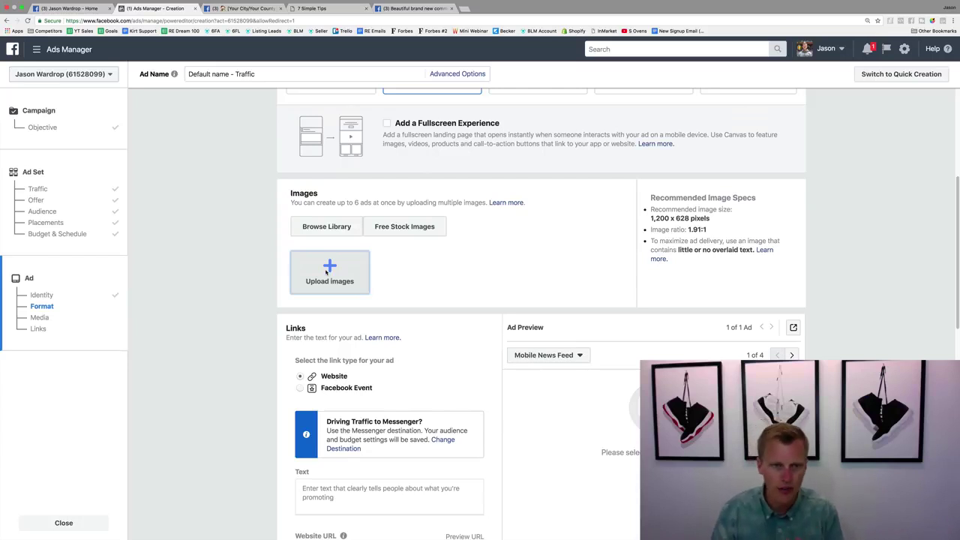
left_click(393, 228)
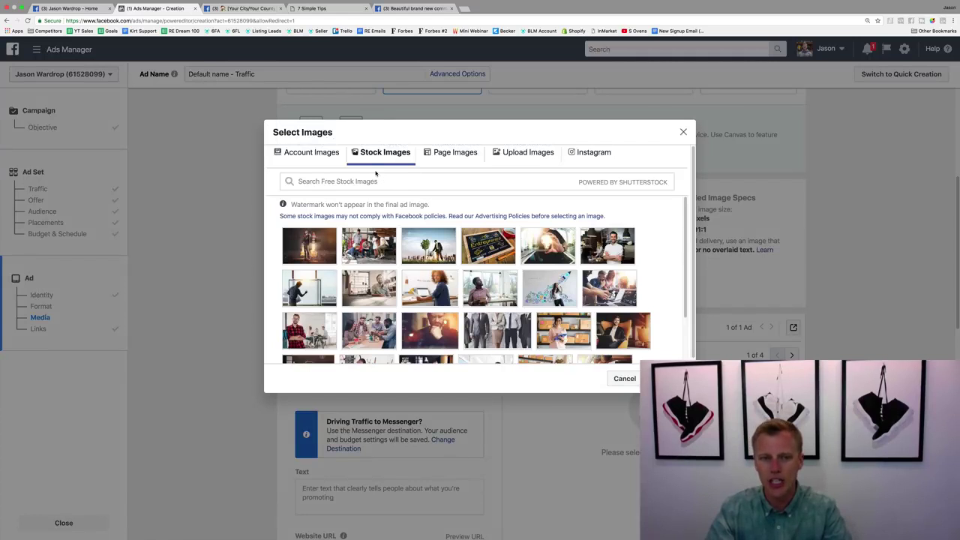
left_click(383, 182)
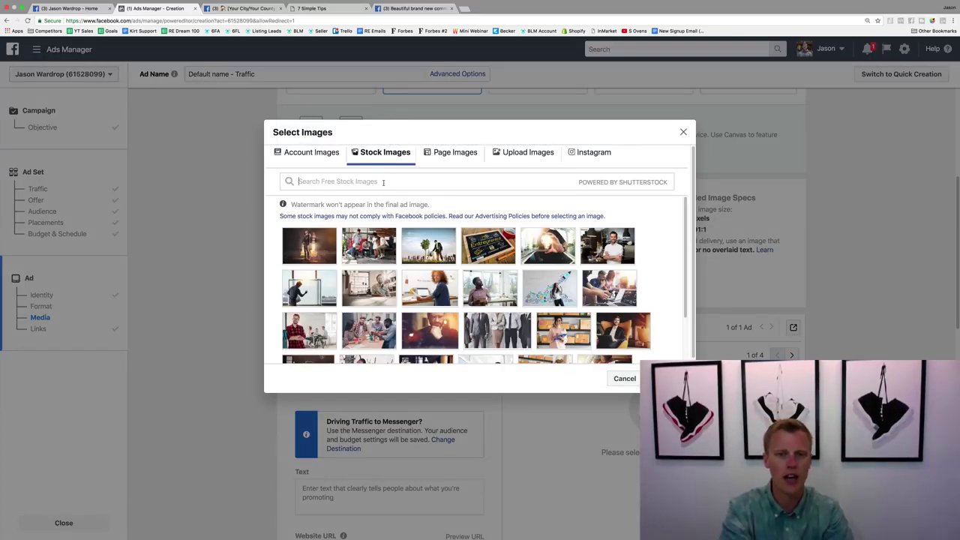
type("home")
key("Return")
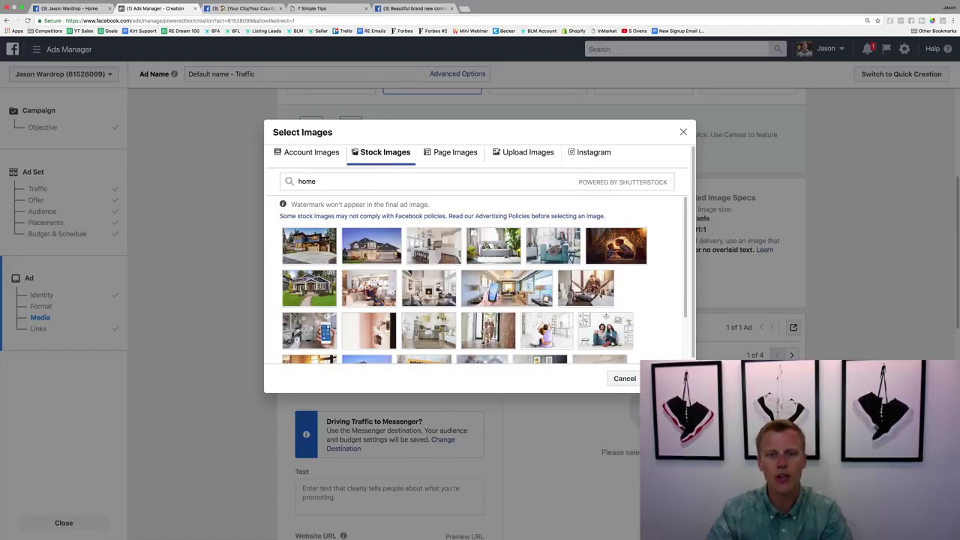
left_click(431, 244)
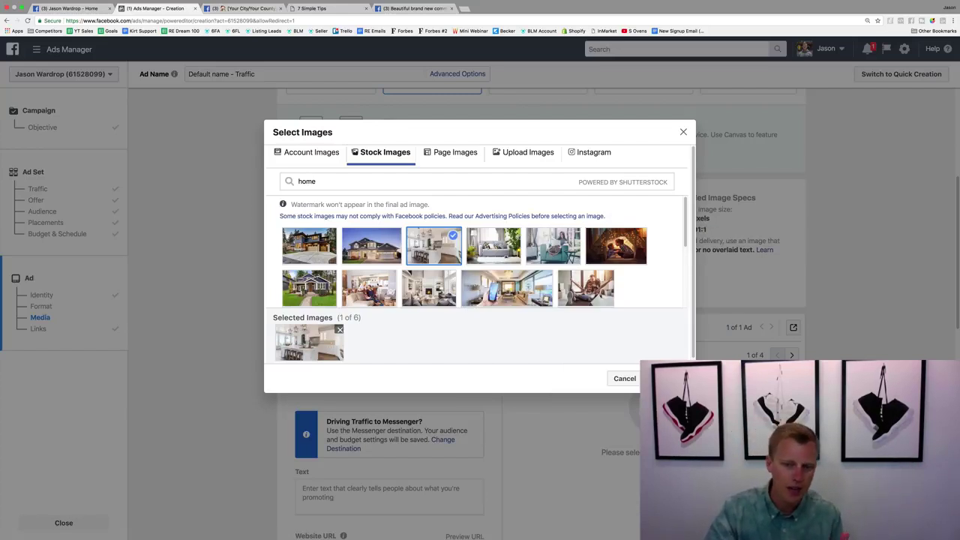
left_click(665, 378)
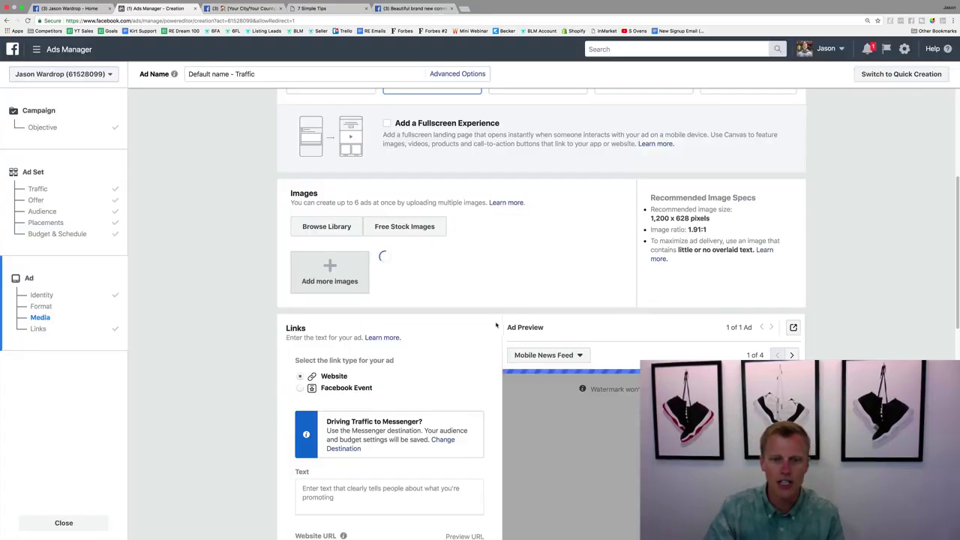
scroll(445, 344, "down", 3)
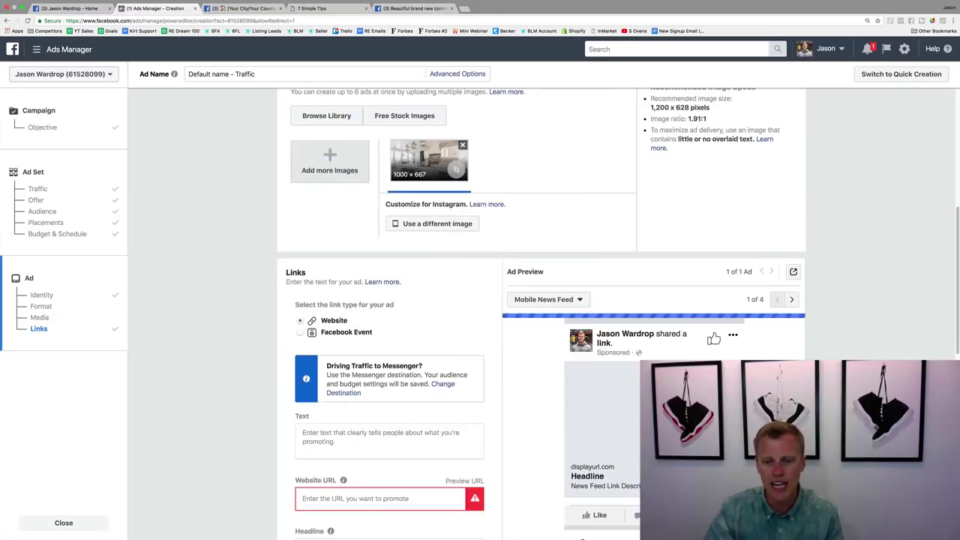
key("super+t")
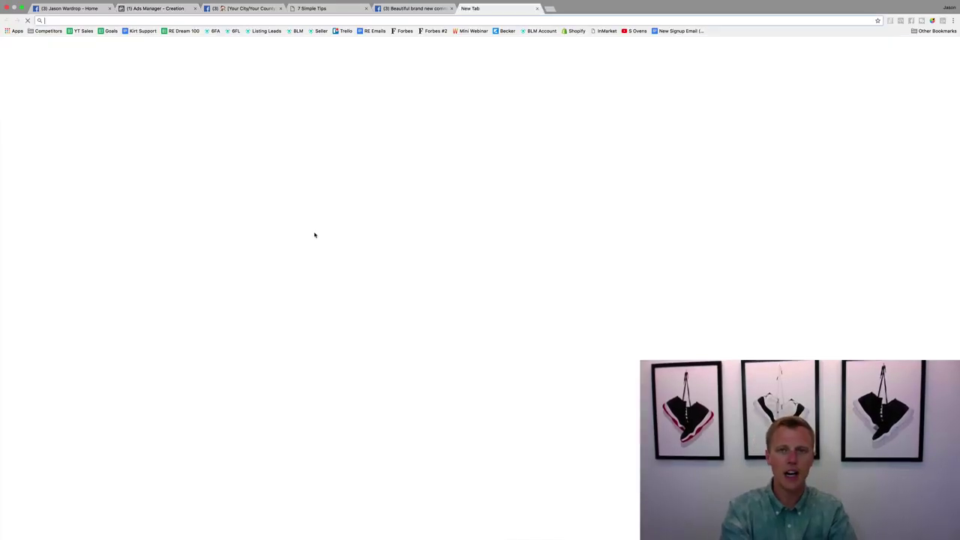
type("arsenalmkg.")
key("Return")
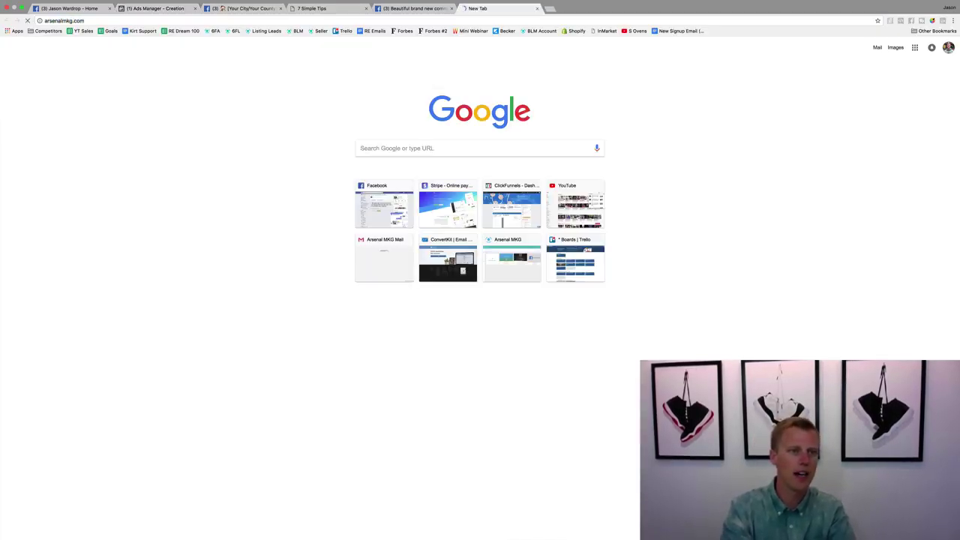
left_click(113, 20)
key("ctrl+c")
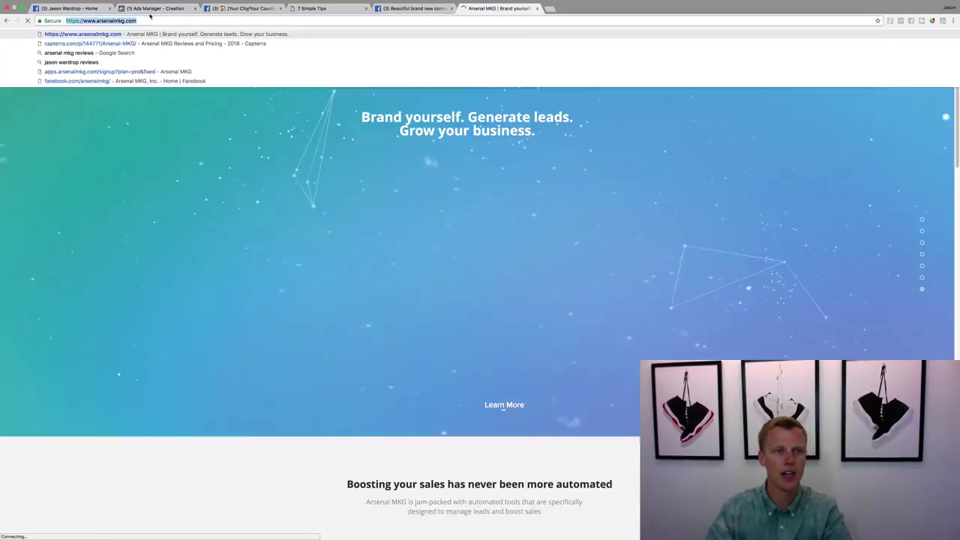
left_click(154, 8)
left_click(366, 498)
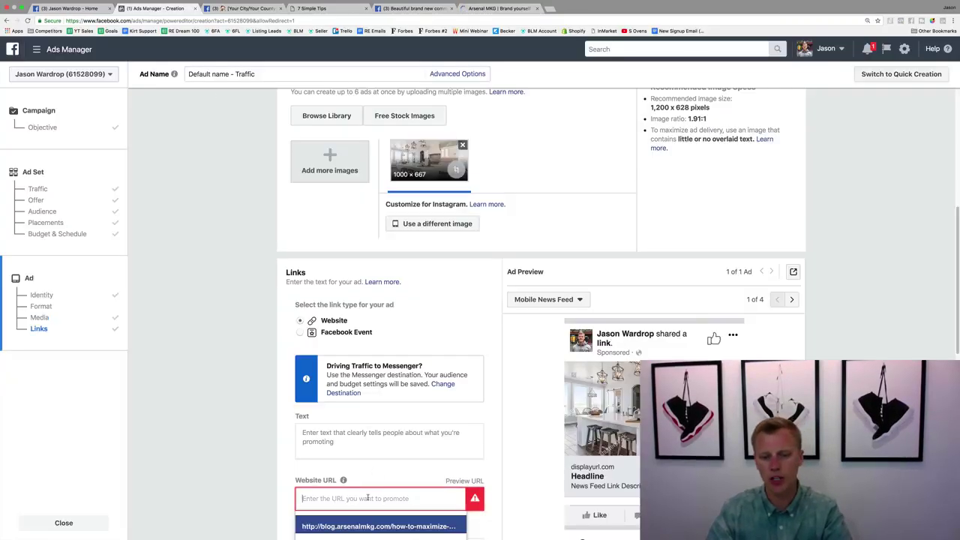
key("ctrl+v")
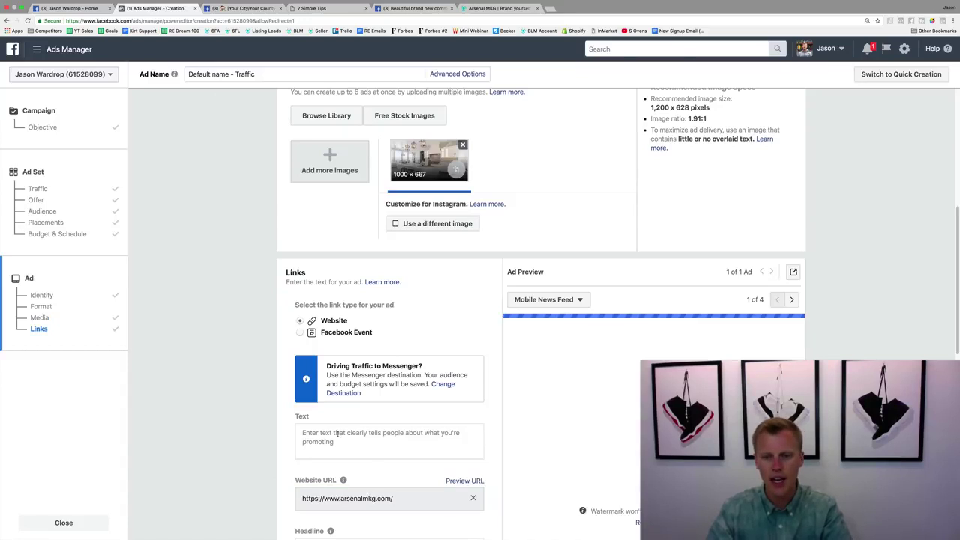
left_click(338, 435)
type("HOME")
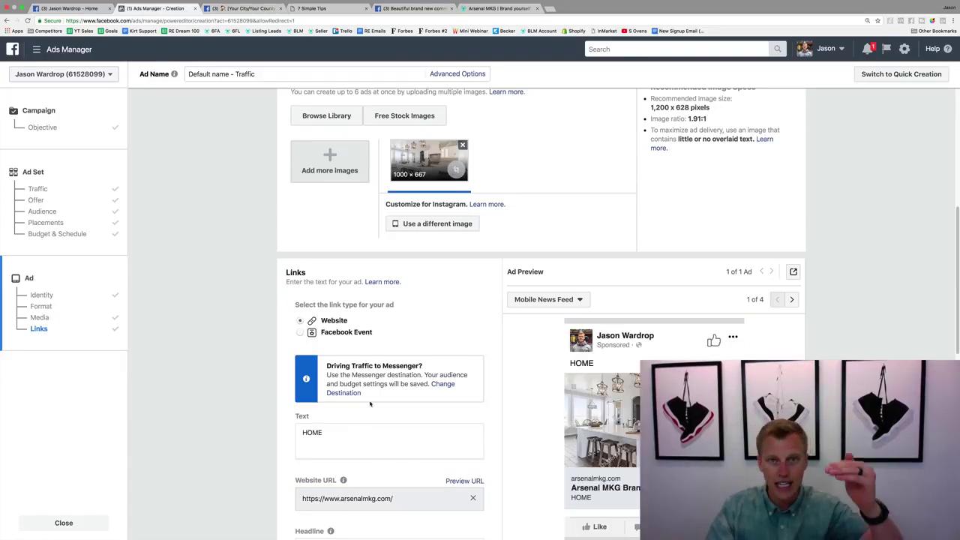
Replace the ad text with the wording copied from the home value tips post, changing its city/county placeholder to Dallas.
left_click(251, 9)
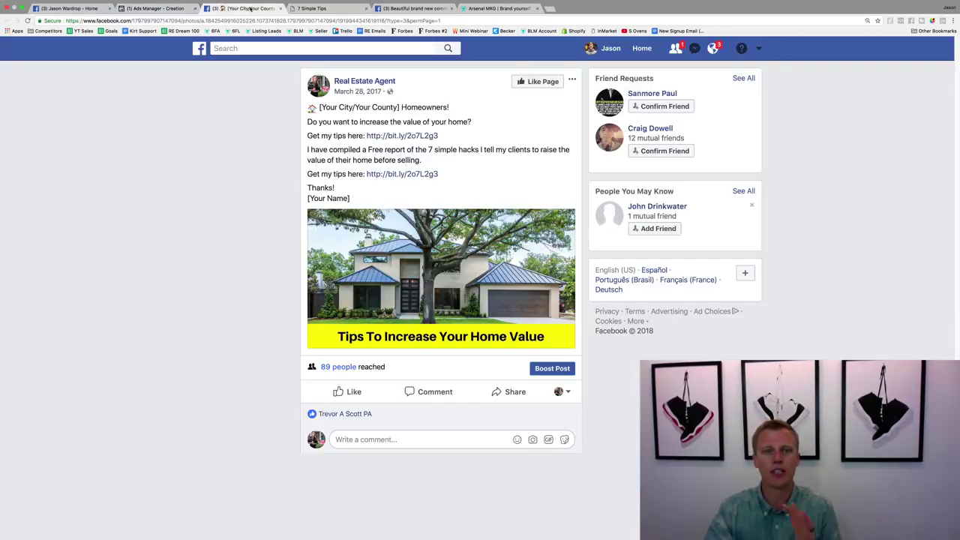
left_click_drag(370, 203, 310, 108)
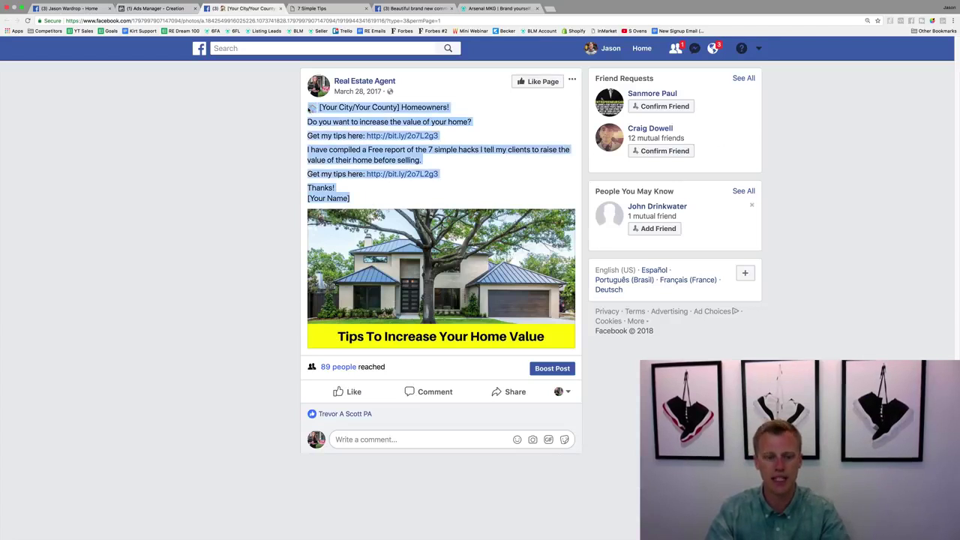
left_click(154, 8)
scroll(336, 350, "down", 2)
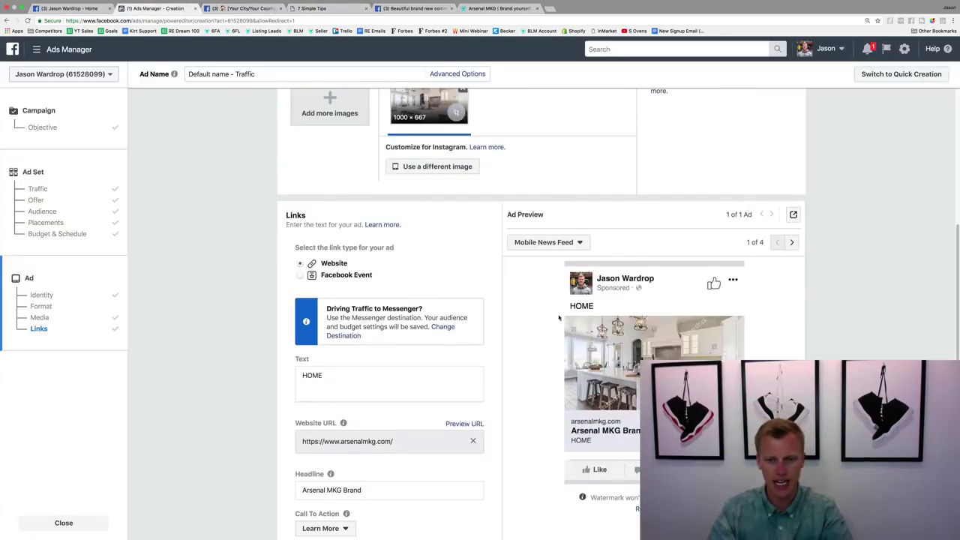
left_click(358, 374)
key("super+a")
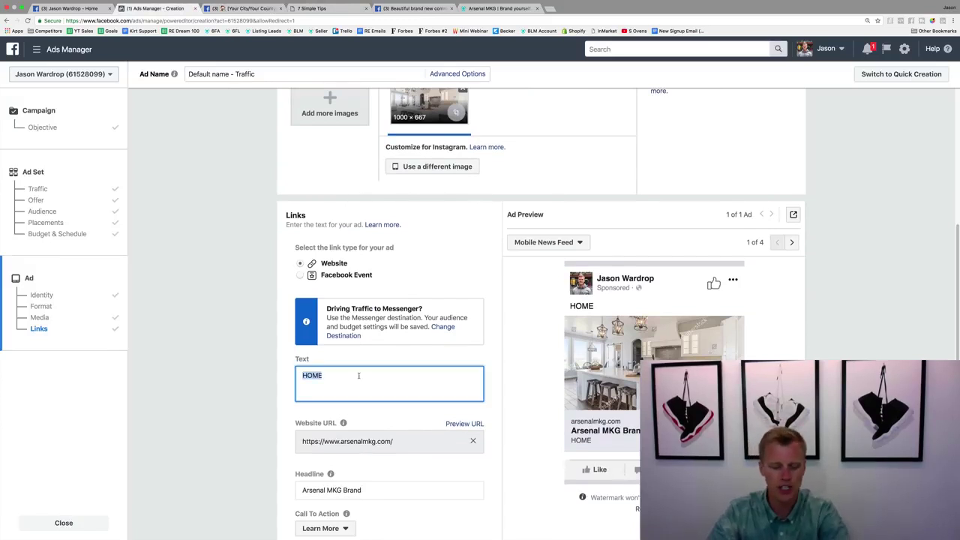
type("🏠 [Your City/Your County] Homeowners!  Do you want to increase the value of your home?  Get my tips here: http://bit.ly/2o7L2g3  I have compiled a Free report of the 7 simple hacks I tell my clients to raise the value of their home before selling.  Get my tips here: http://bit.ly/2o7L2g3  Thanks! [Your Name]")
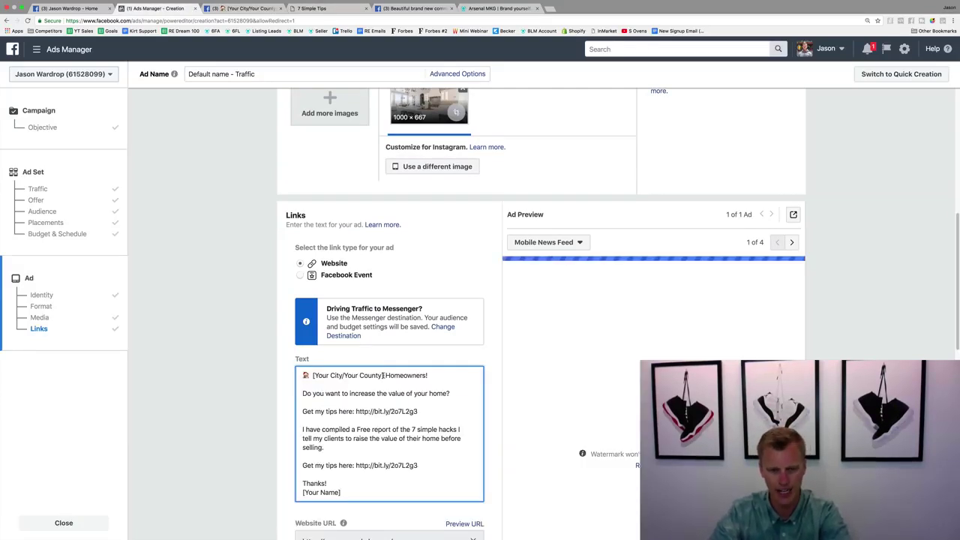
left_click_drag(368, 373, 319, 367)
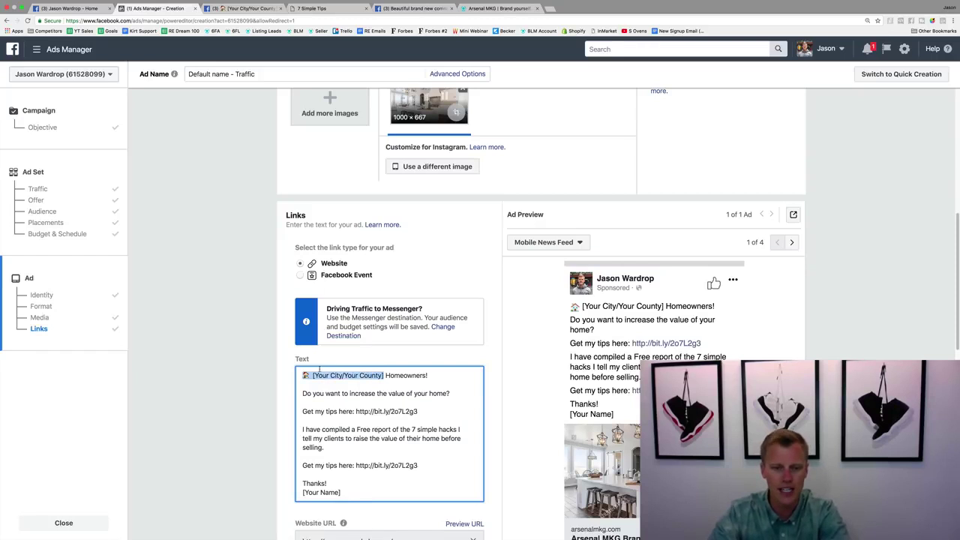
type("Dallas")
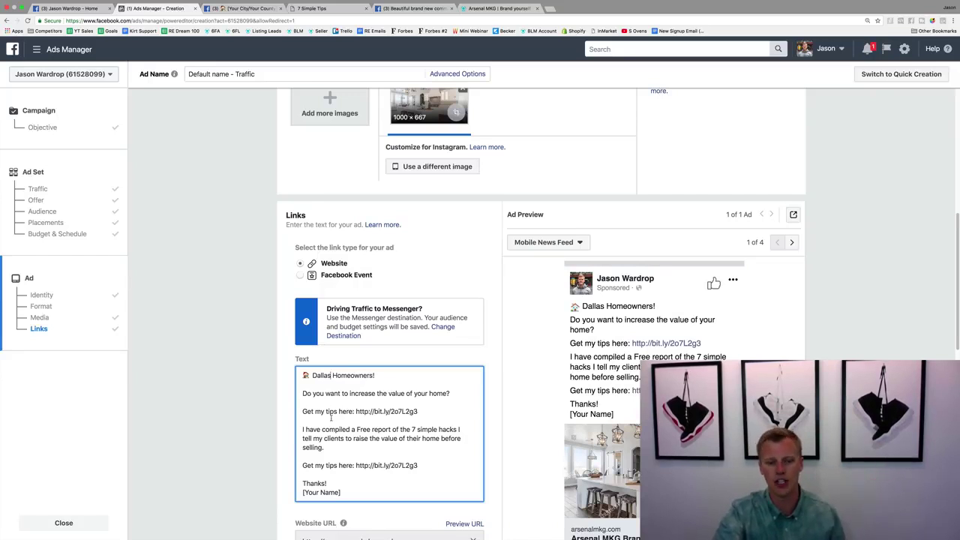
left_click_drag(430, 409, 353, 411)
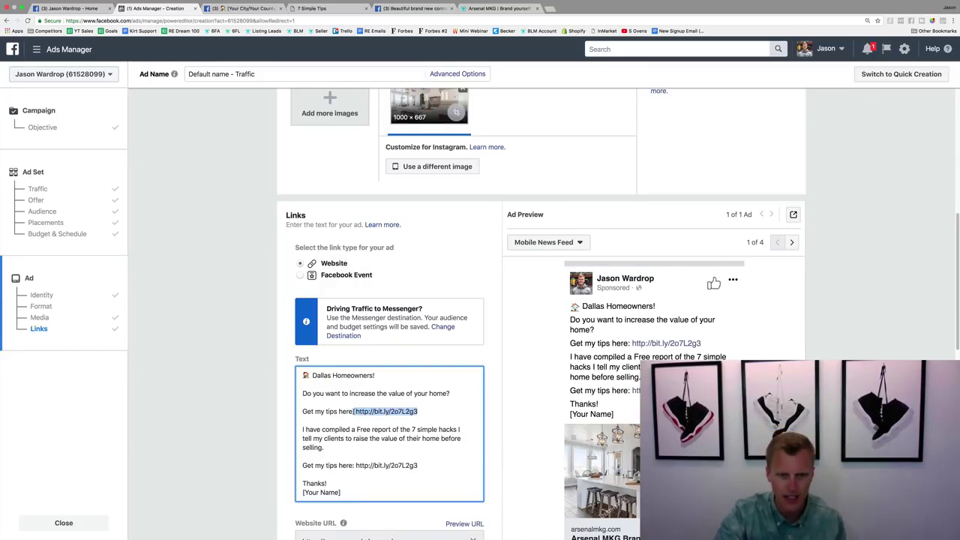
left_click(495, 8)
left_click(273, 23)
key("super+c")
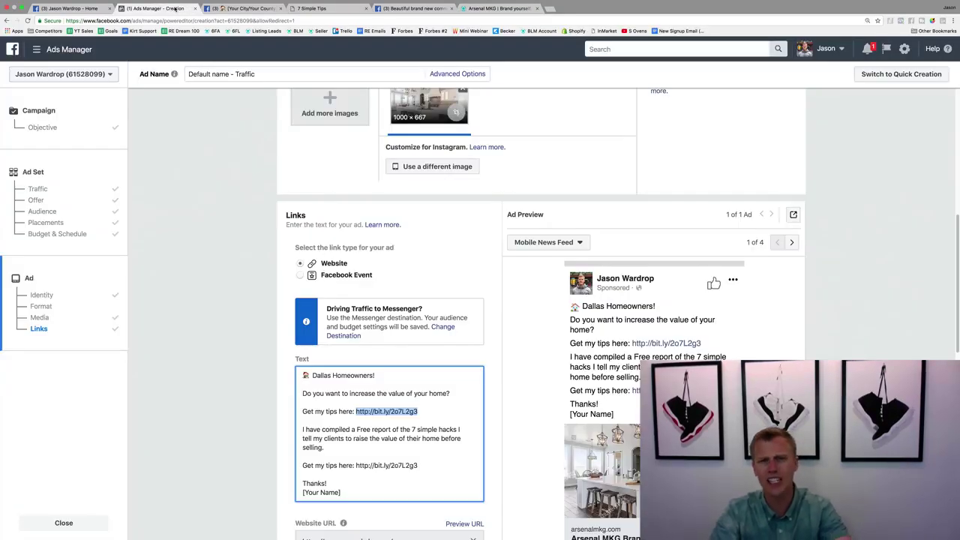
left_click(174, 8)
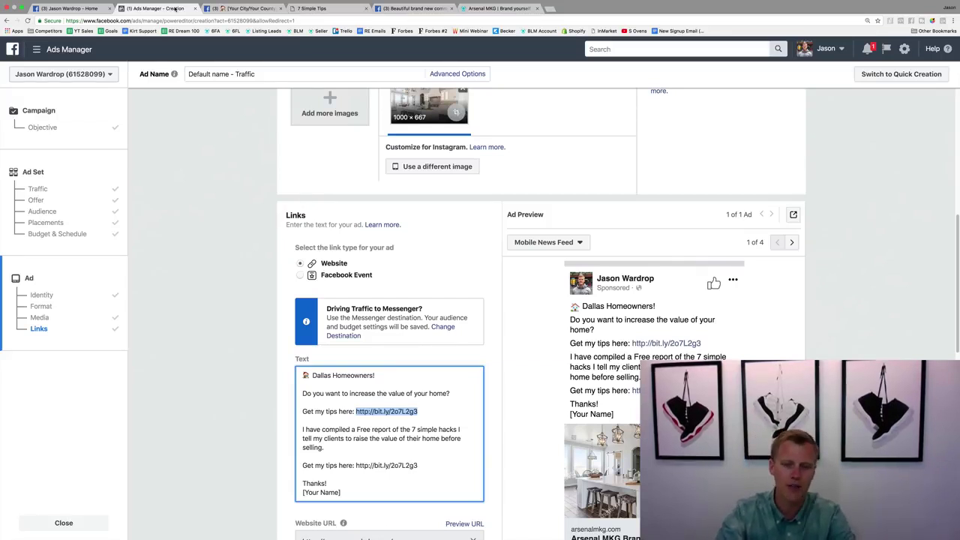
key("super+v")
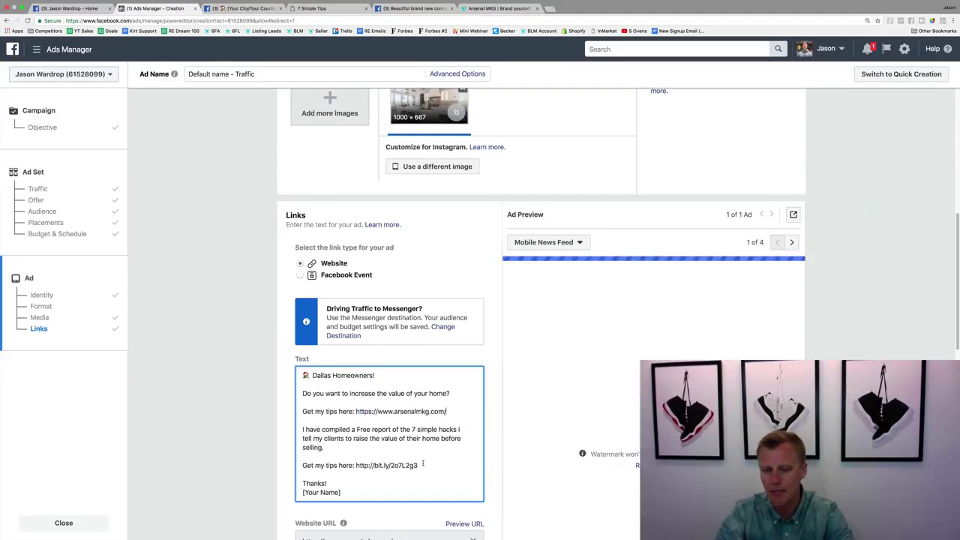
left_click_drag(418, 465, 358, 465)
key("super+v")
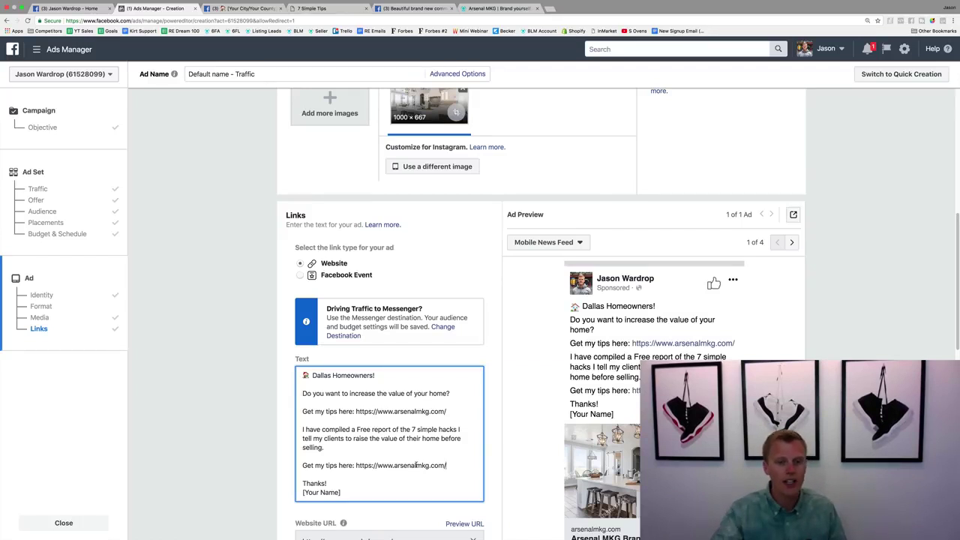
left_click_drag(341, 492, 302, 492)
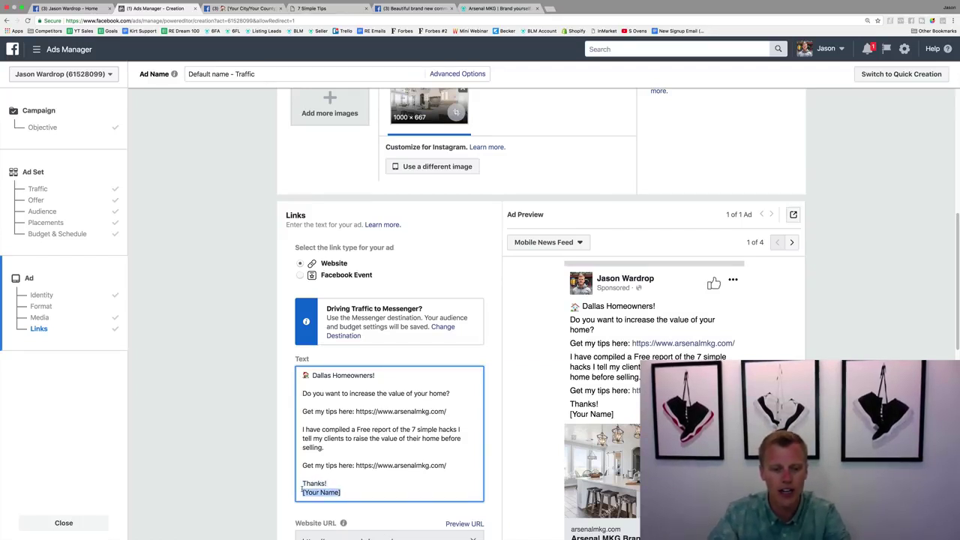
type("Jason Wardrop")
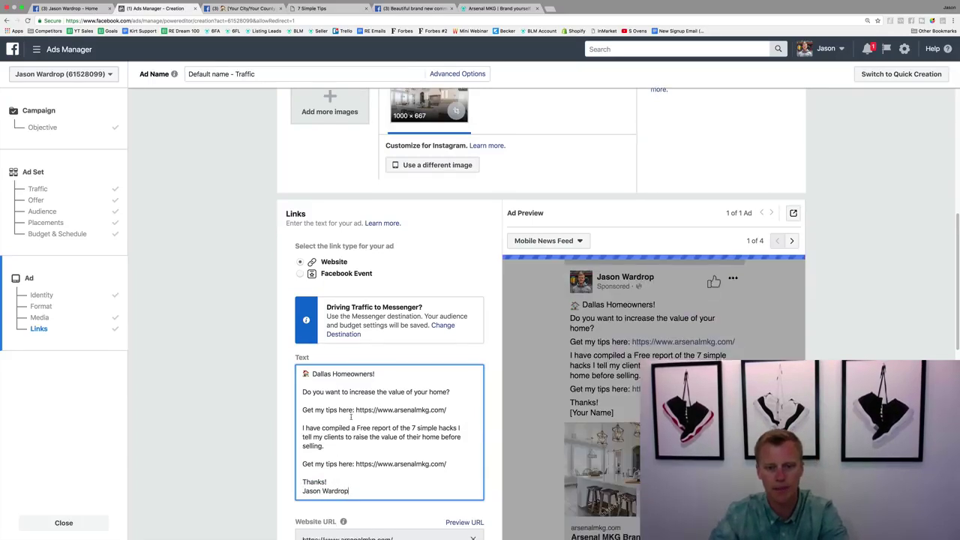
Replace the ad's headline with "Dallas Homeowners - Increase The Value Of Your Home!".
scroll(388, 394, "down", 5)
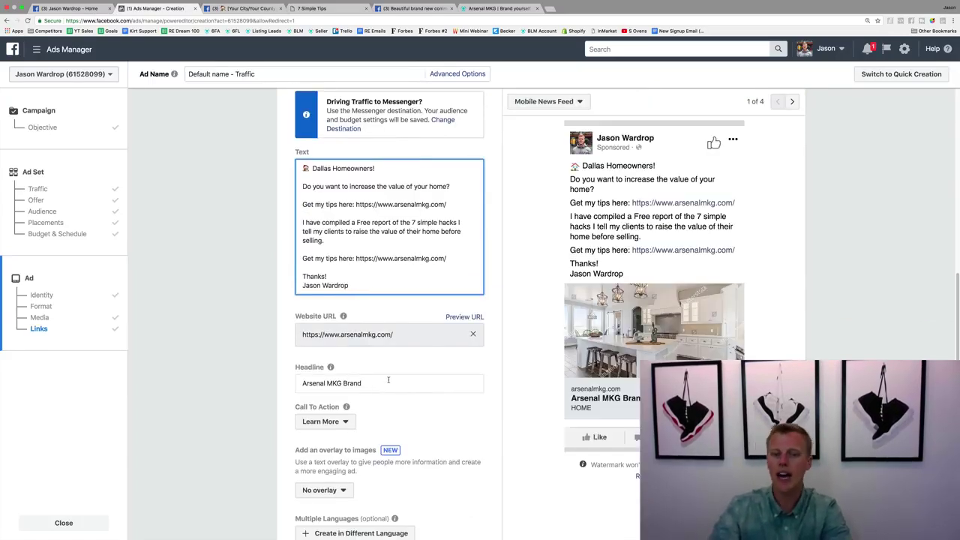
left_click_drag(389, 380, 279, 384)
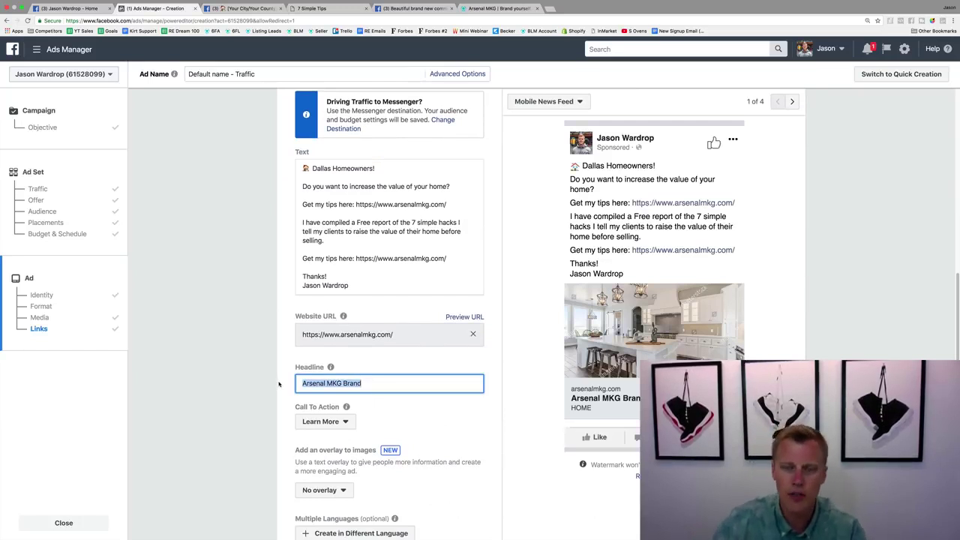
type("Dallas Homeowner")
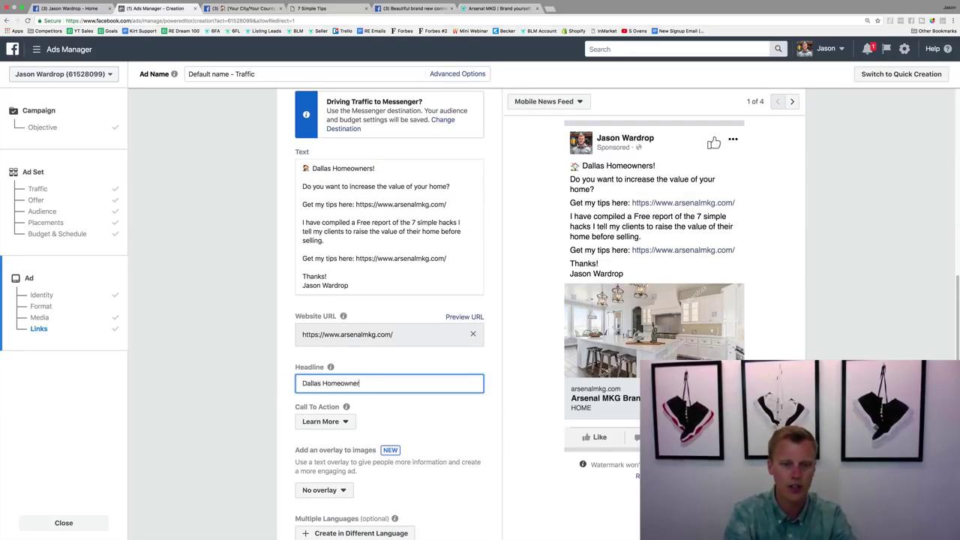
type("s - Increse")
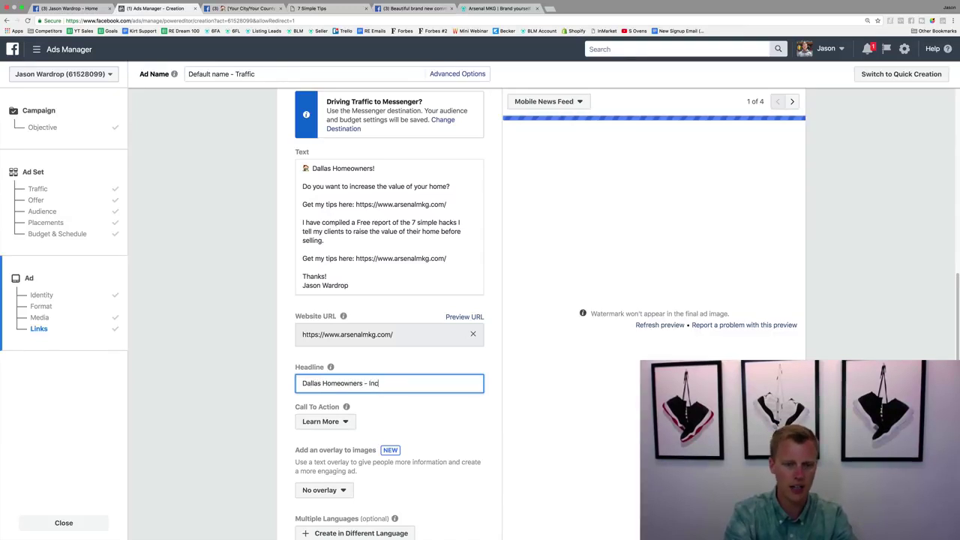
key("BackSpace")
key("BackSpace")
type("as")
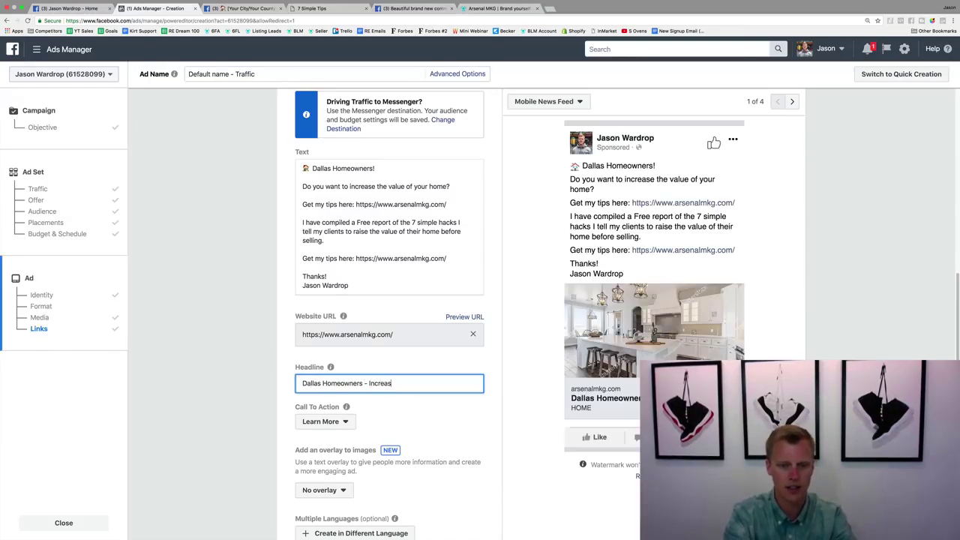
type("e The Value Of Y")
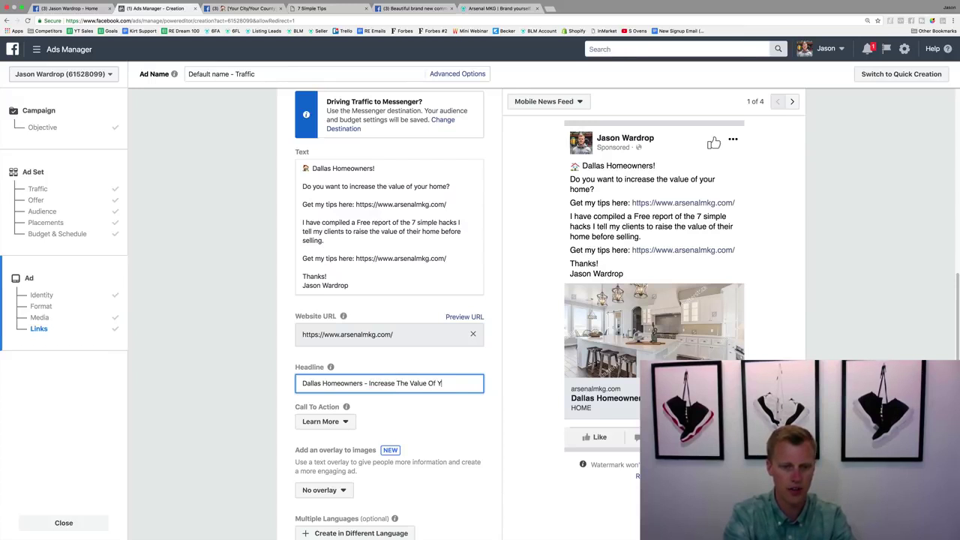
type("our Home")
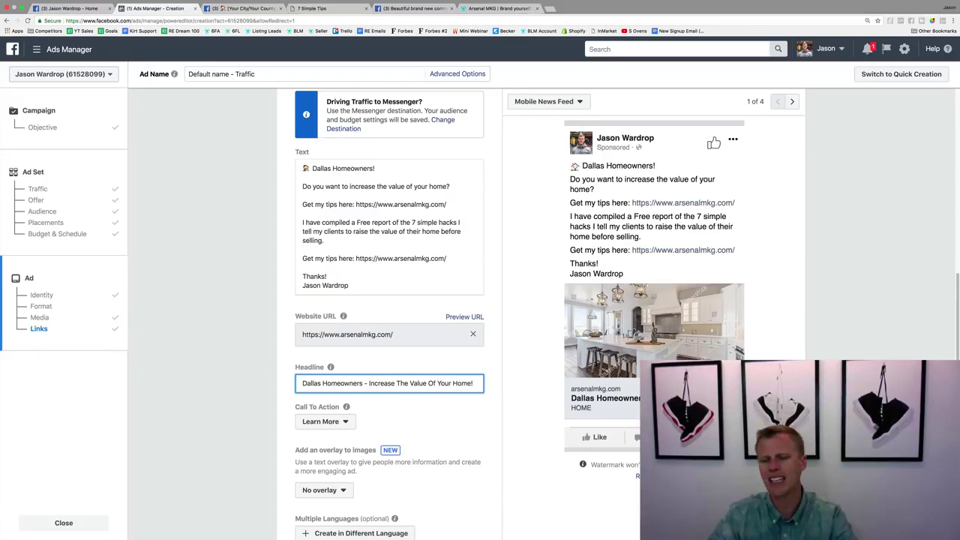
type("!")
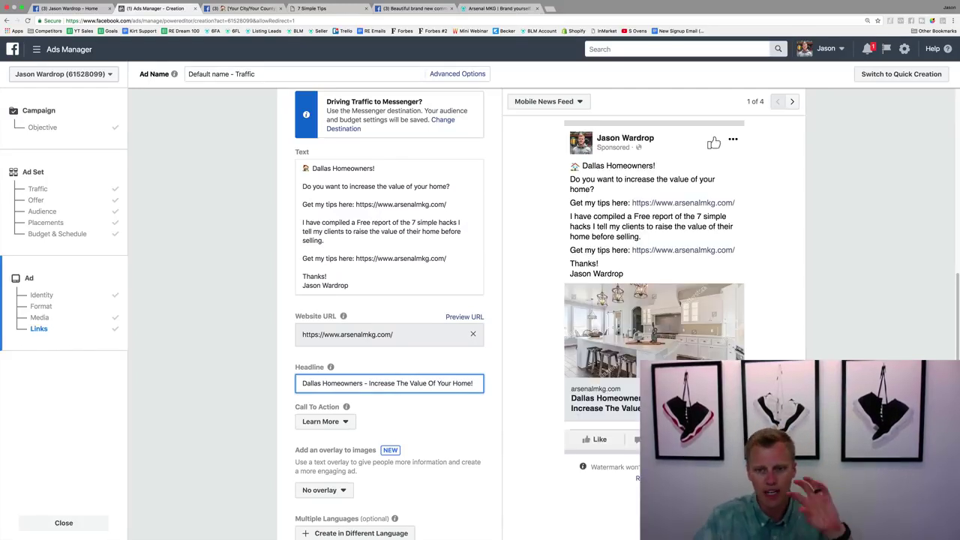
Look through the available call-to-action options and choose Learn More for the ad.
left_click(345, 422)
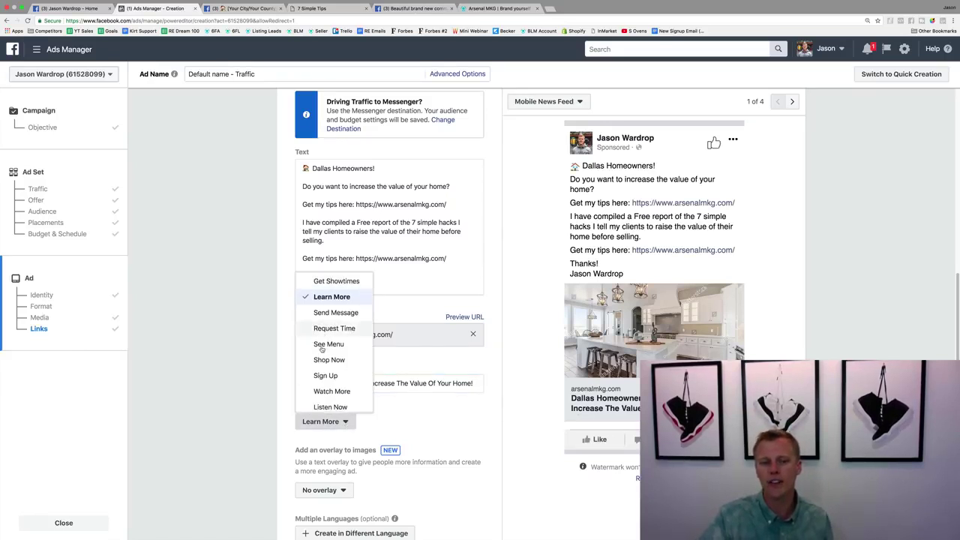
scroll(320, 347, "down", 2)
scroll(323, 343, "up", 3)
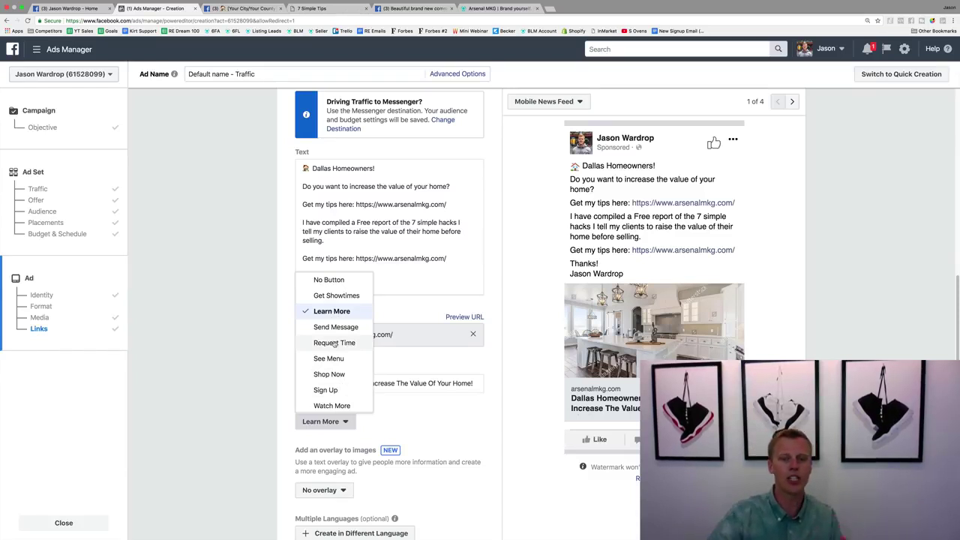
left_click(334, 311)
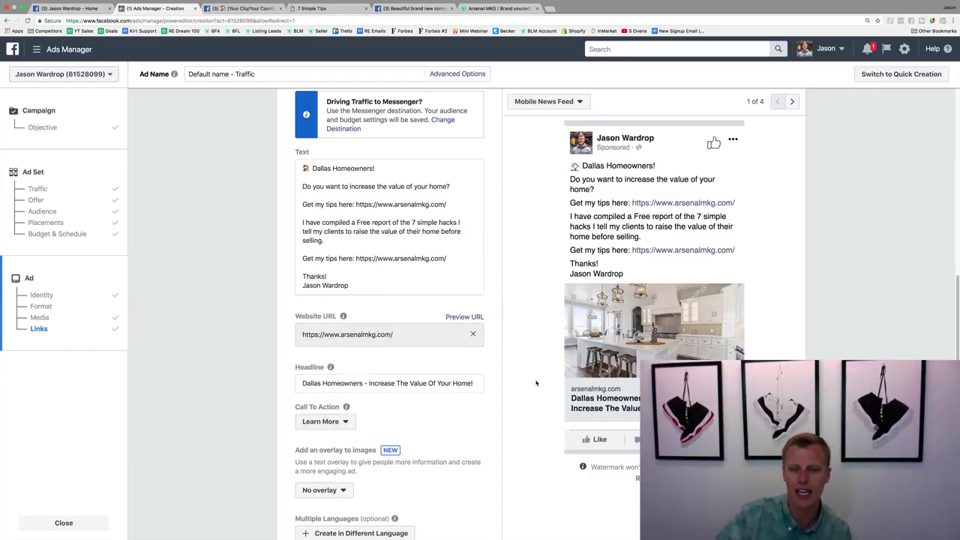
Preview the ad in the Desktop News Feed and enter "Increase the value of your home..." as the News Feed link description.
scroll(495, 396, "down", 3)
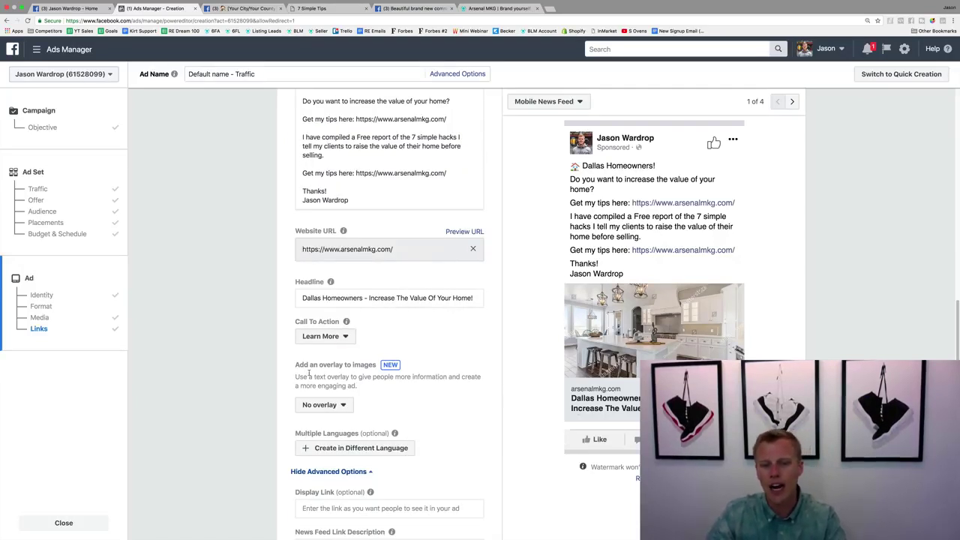
scroll(398, 388, "down", 2)
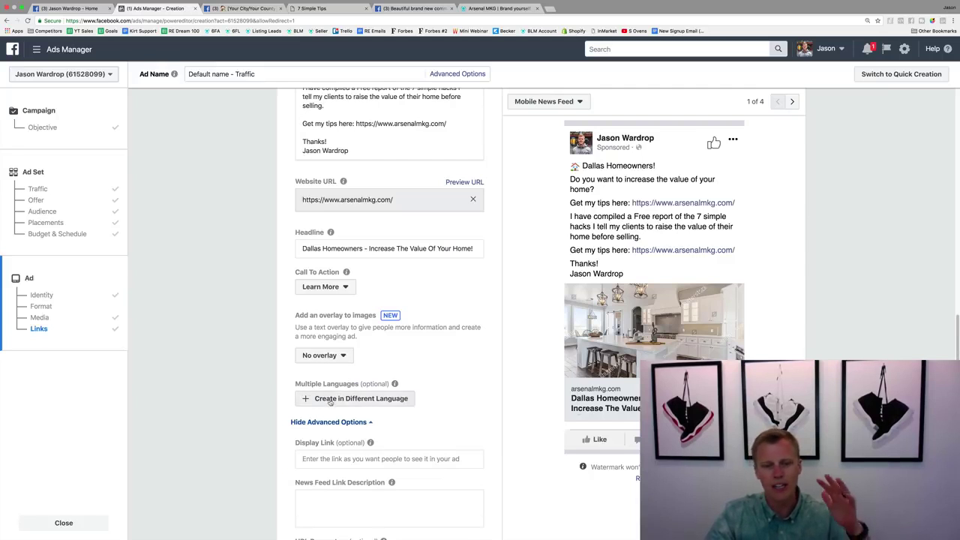
scroll(413, 389, "down", 2)
scroll(413, 389, "down", 1)
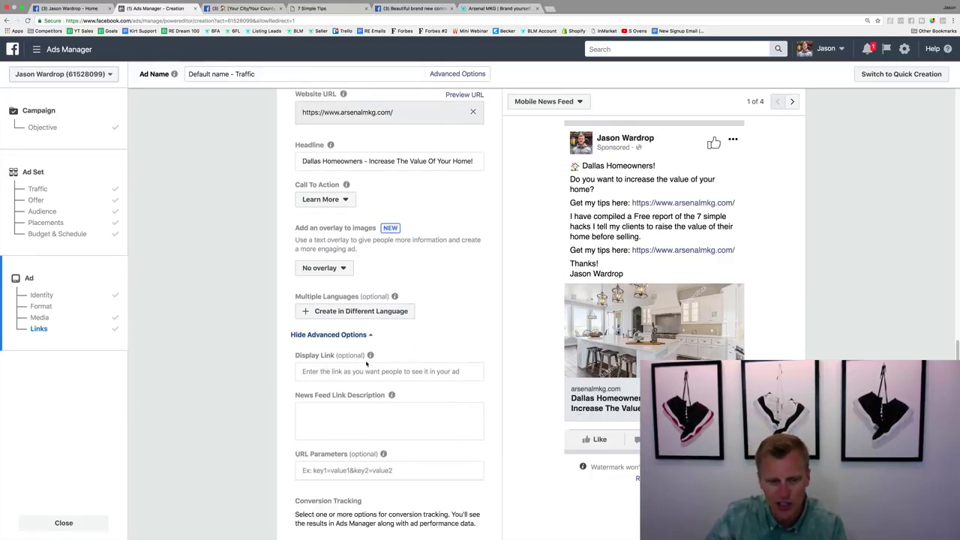
scroll(366, 361, "down", 1)
left_click(353, 375)
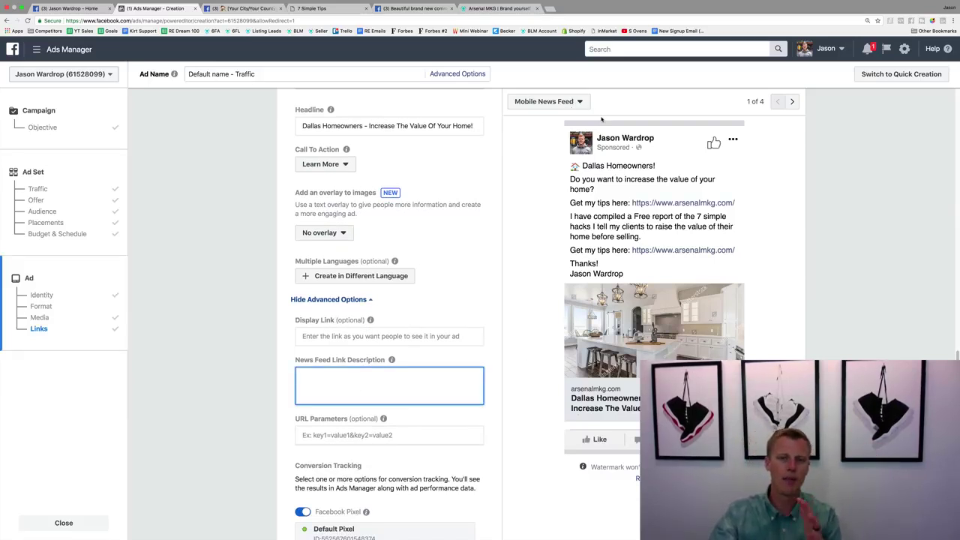
left_click(793, 103)
left_click(792, 102)
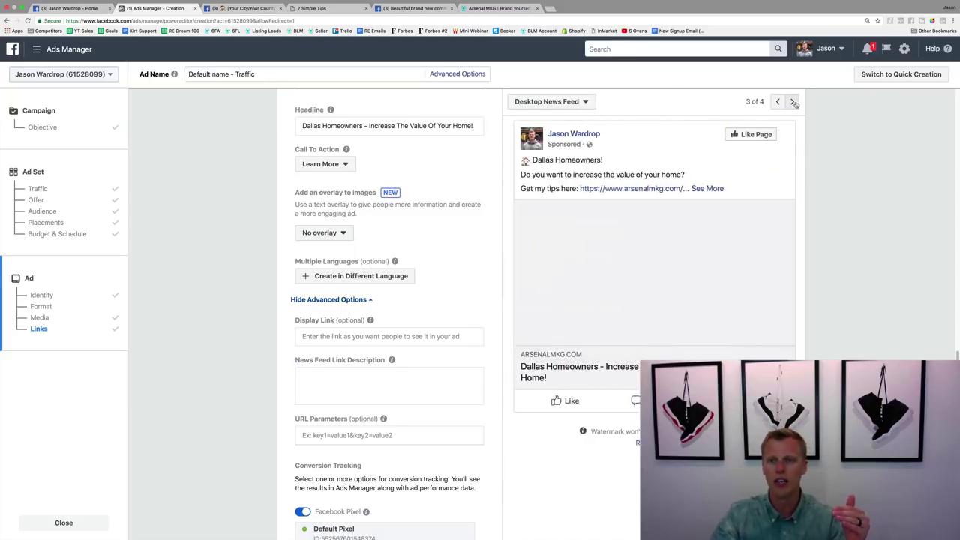
mouse_move(722, 247)
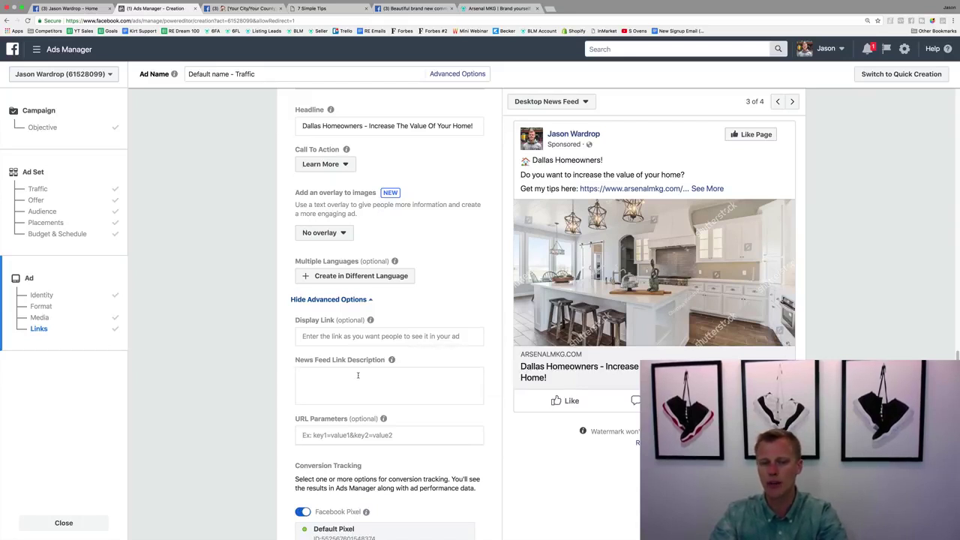
left_click(358, 375)
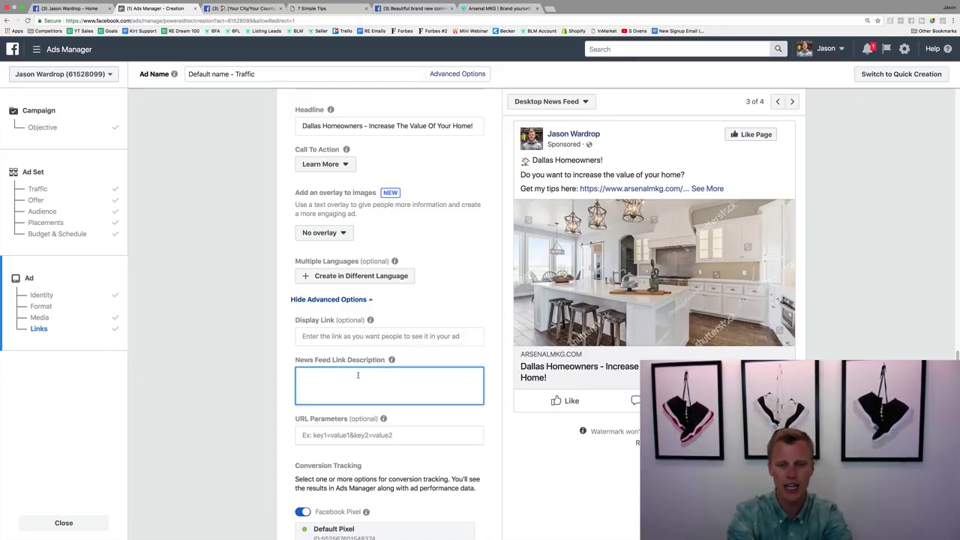
type("Increase")
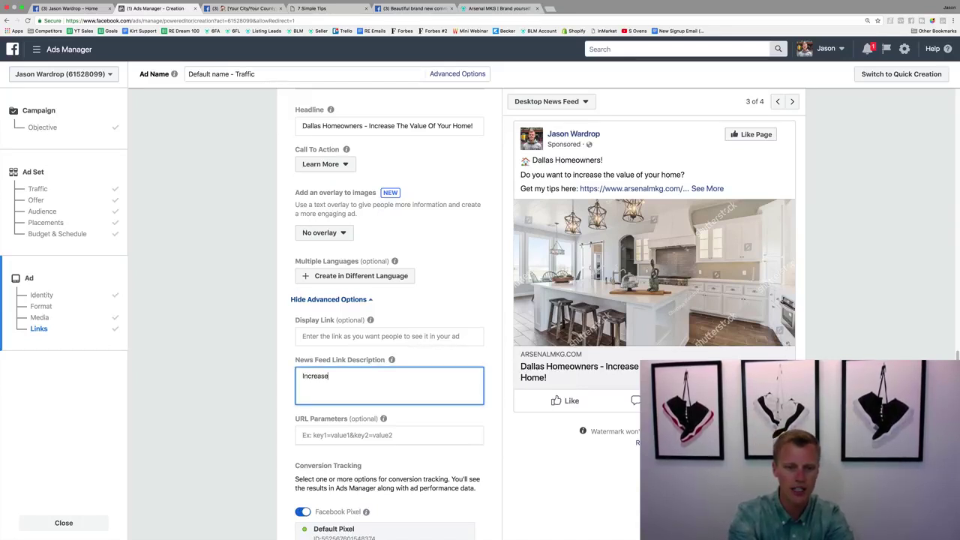
type(" the value of your ho")
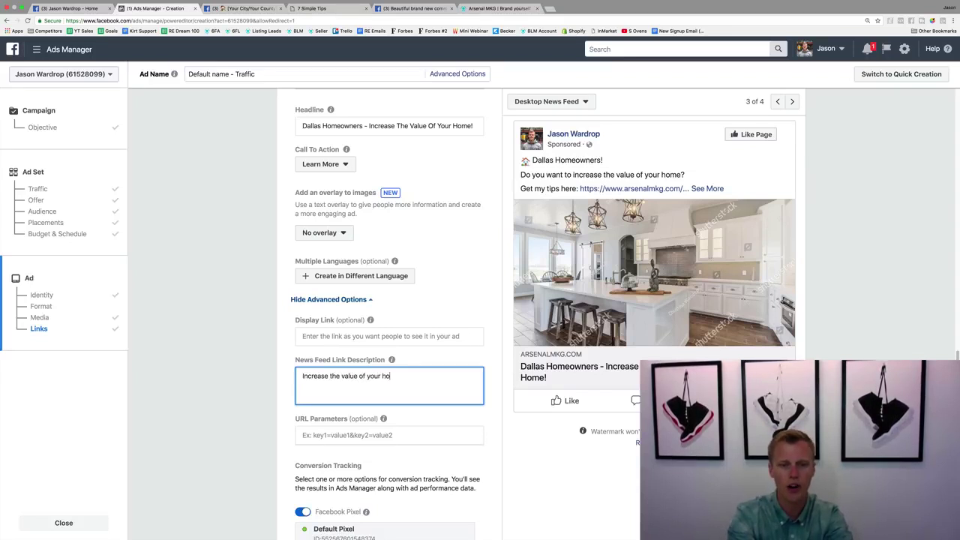
type("me...")
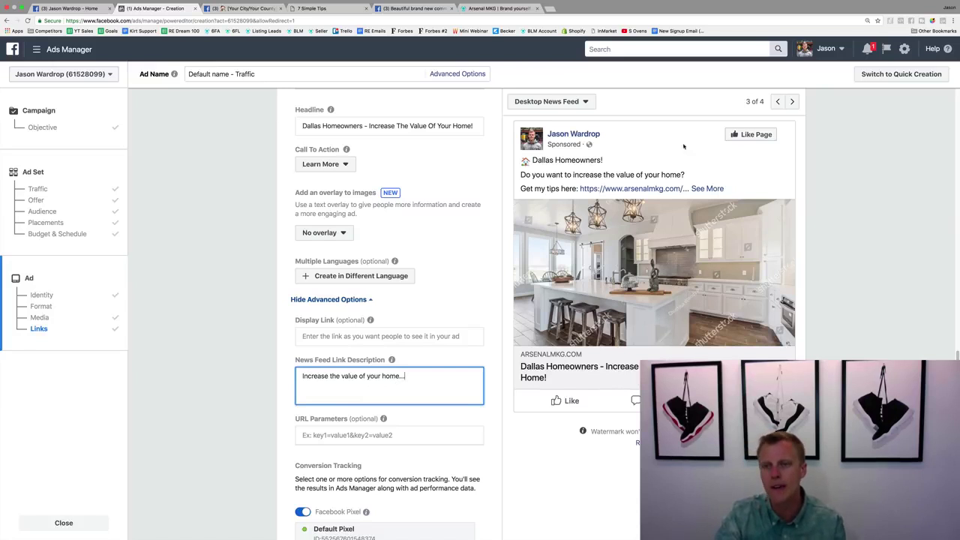
Preview the ad in the Instagram Feed, return to the Mobile News Feed preview, and review the conversion tracking settings.
left_click(790, 102)
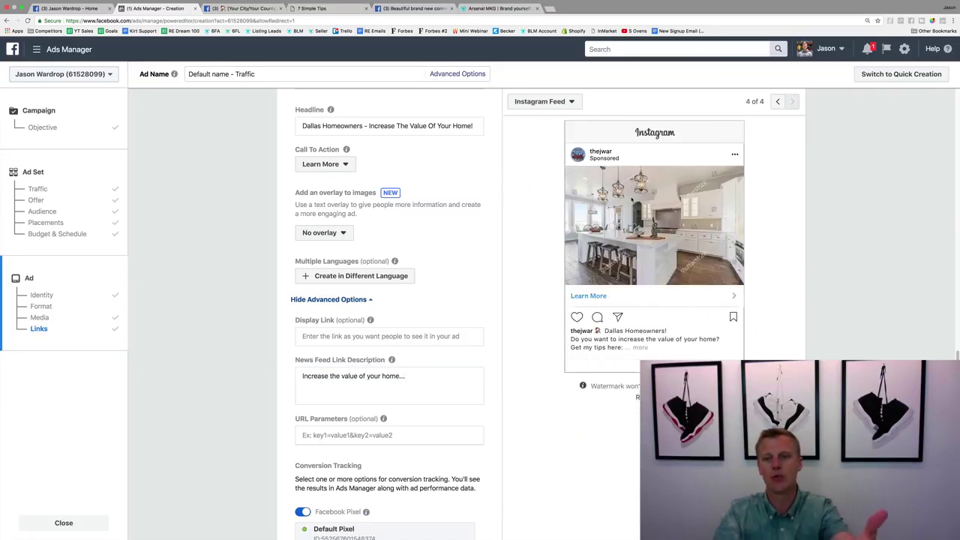
left_click(776, 102)
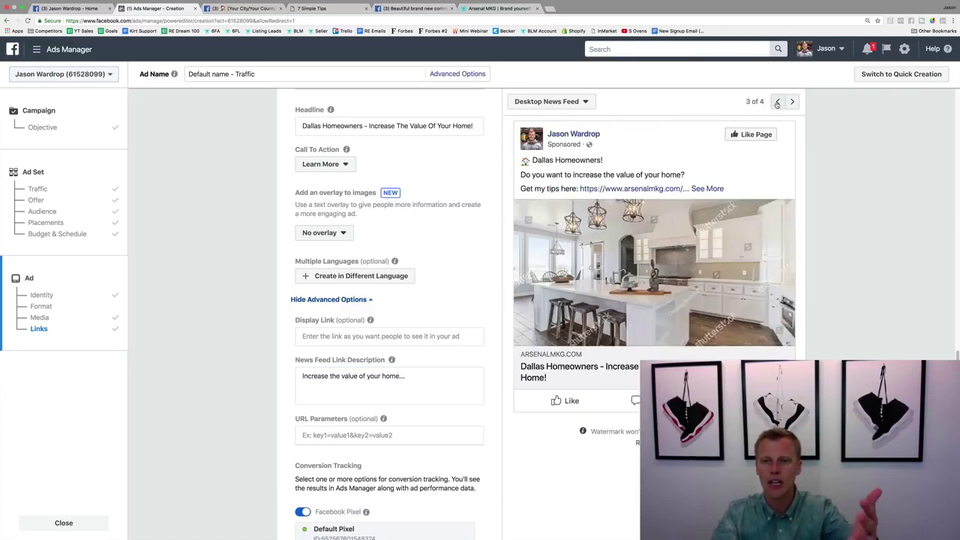
left_click(777, 102)
left_click(777, 102)
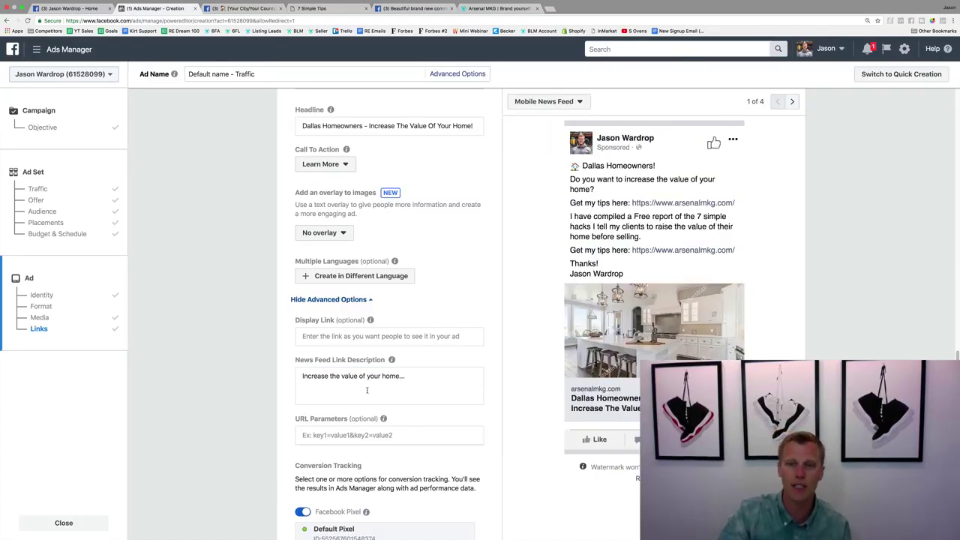
scroll(367, 390, "down", 5)
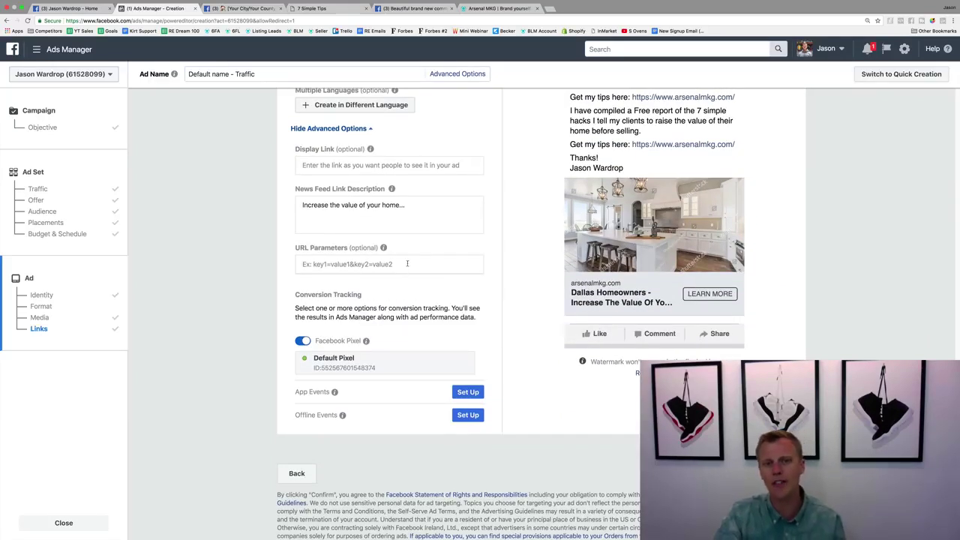